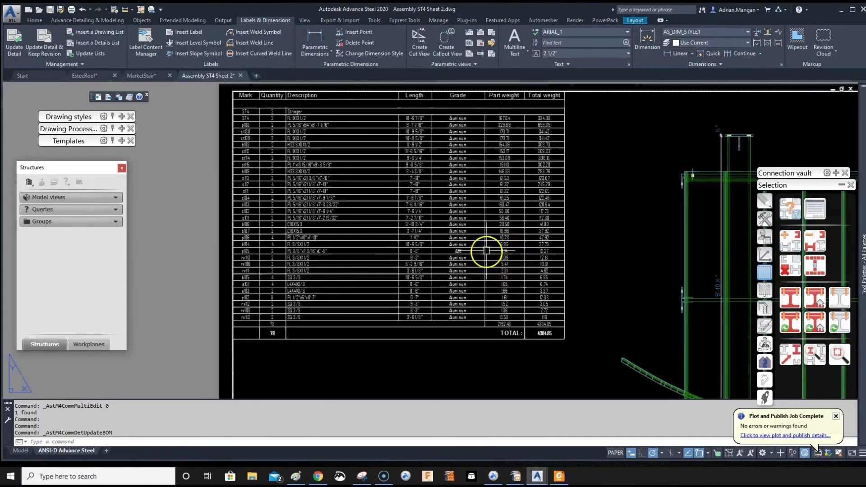
# Step: Examine the weight columns of the parts list on Assembly ST4 Sheet 2 and the matching stringer in the MarketStair model
pyautogui.moveTo(378, 200); pyautogui.dragTo(373, 195, button='middle')
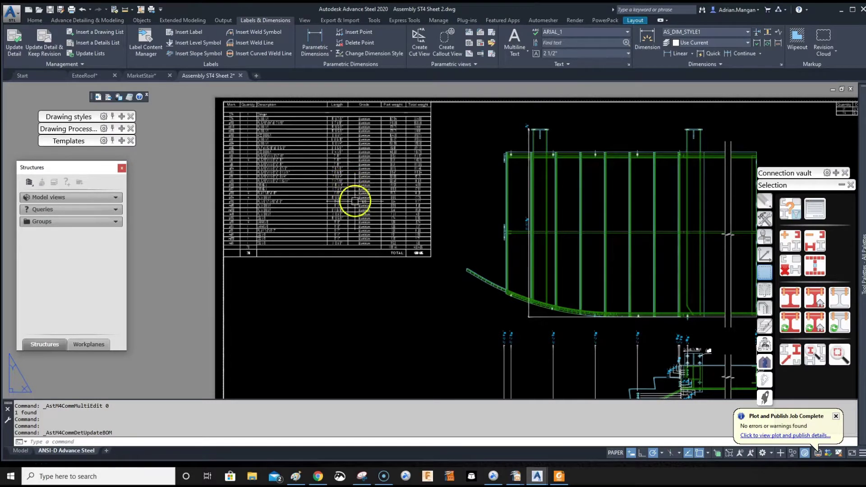
pyautogui.moveTo(359, 202); pyautogui.dragTo(369, 218, button='middle')
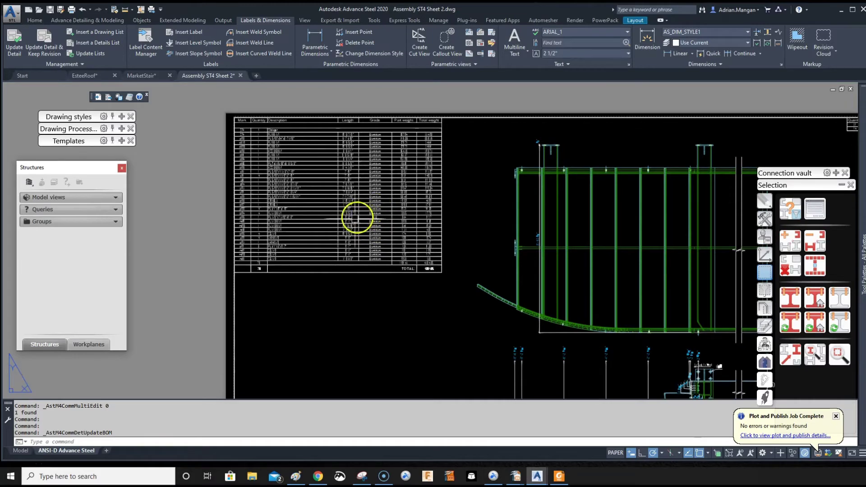
pyautogui.moveTo(351, 215); pyautogui.dragTo(417, 230, button='middle')
pyautogui.scroll(3, 417, 230)
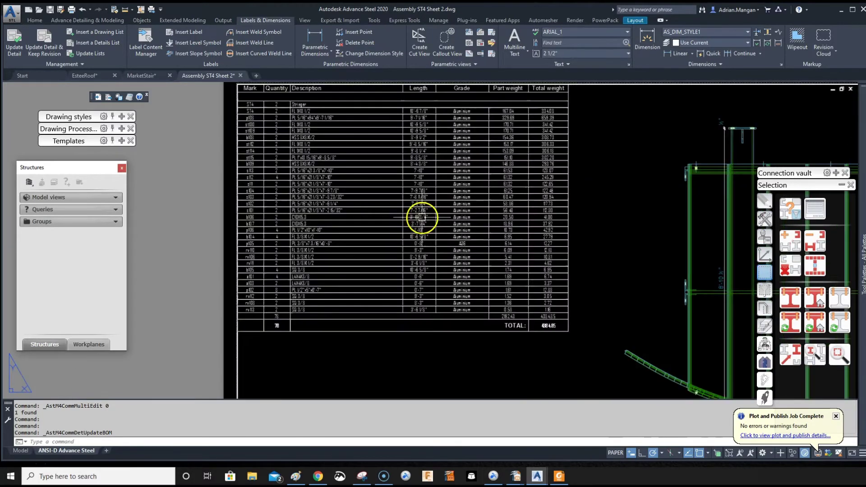
pyautogui.scroll(-2, 600, 173)
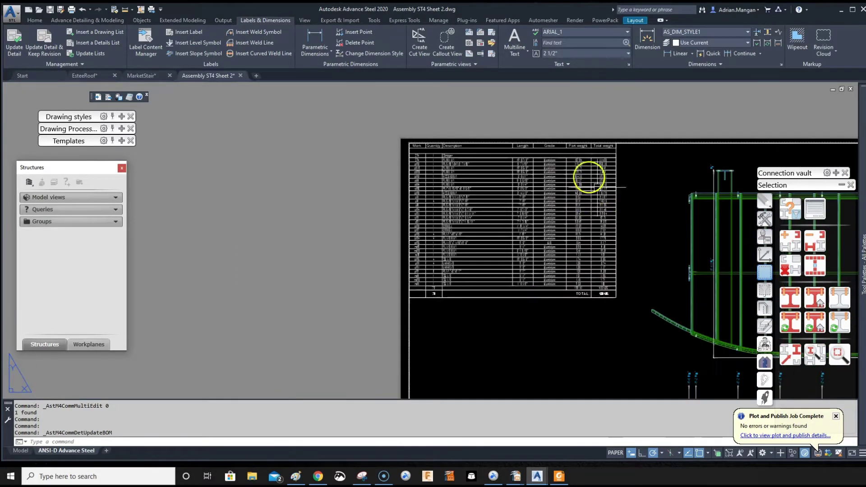
pyautogui.click(141, 75)
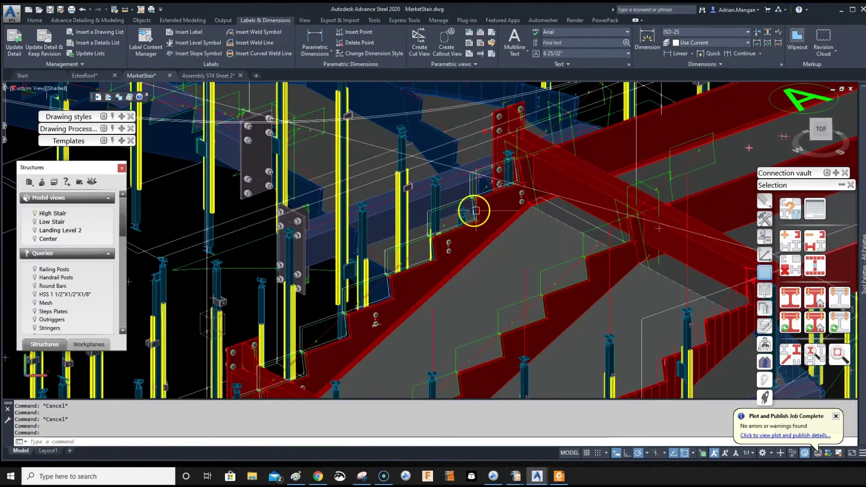
pyautogui.click(492, 205)
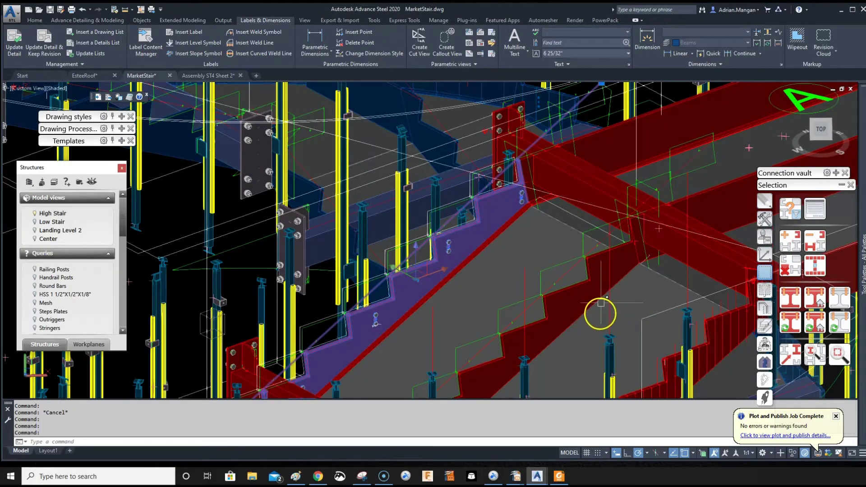
pyautogui.press('Escape')
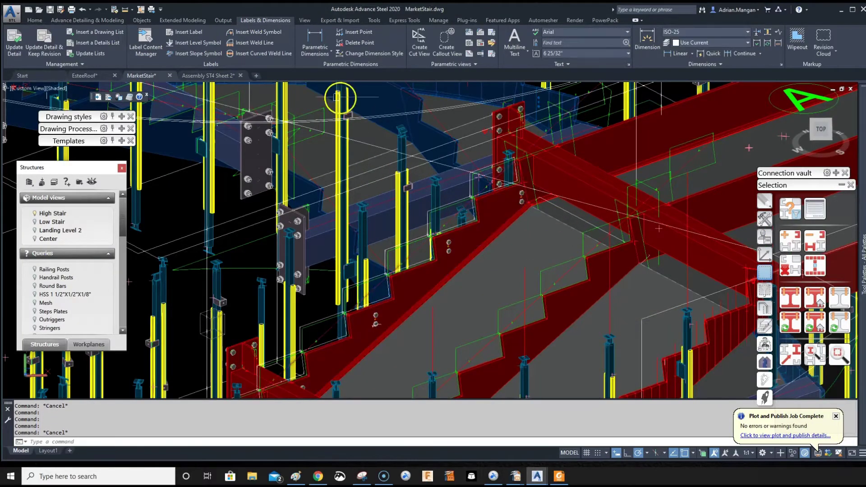
pyautogui.click(215, 77)
pyautogui.scroll(2, 491, 224)
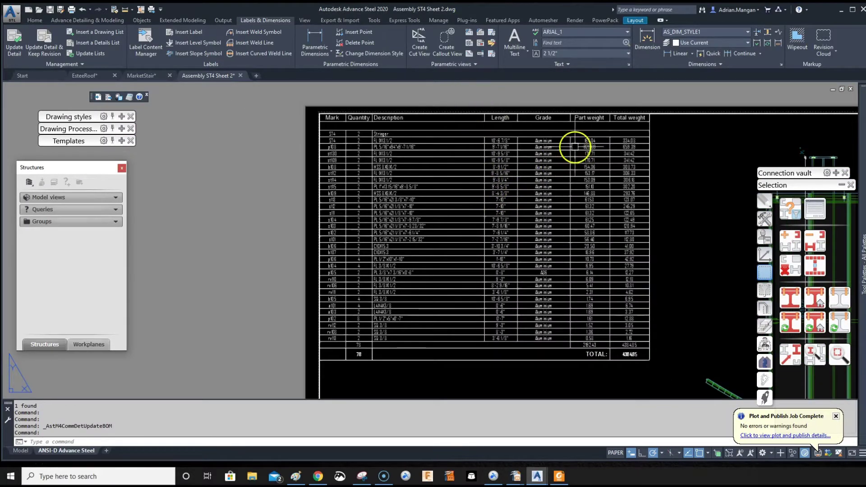
pyautogui.scroll(-3, 537, 150)
pyautogui.scroll(2, 559, 147)
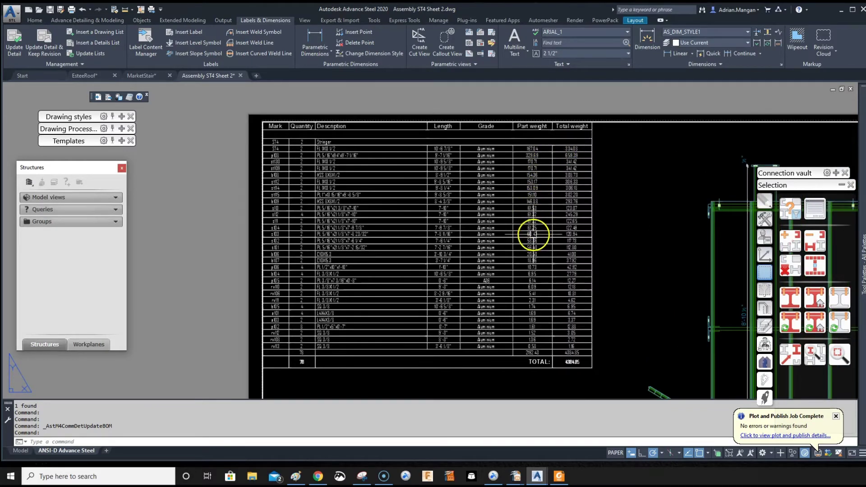
pyautogui.moveTo(533, 235); pyautogui.dragTo(547, 211, button='middle')
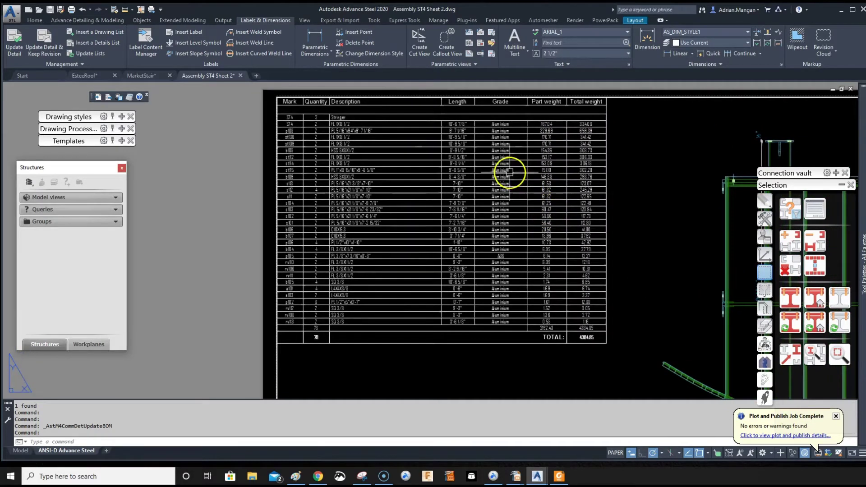
# Step: Check which template the parts list on the sheet uses
pyautogui.doubleClick(478, 209)
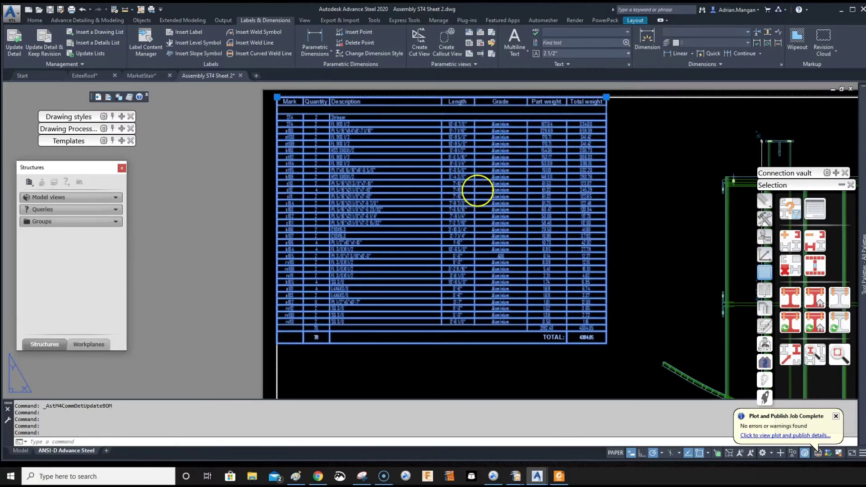
pyautogui.click(547, 122)
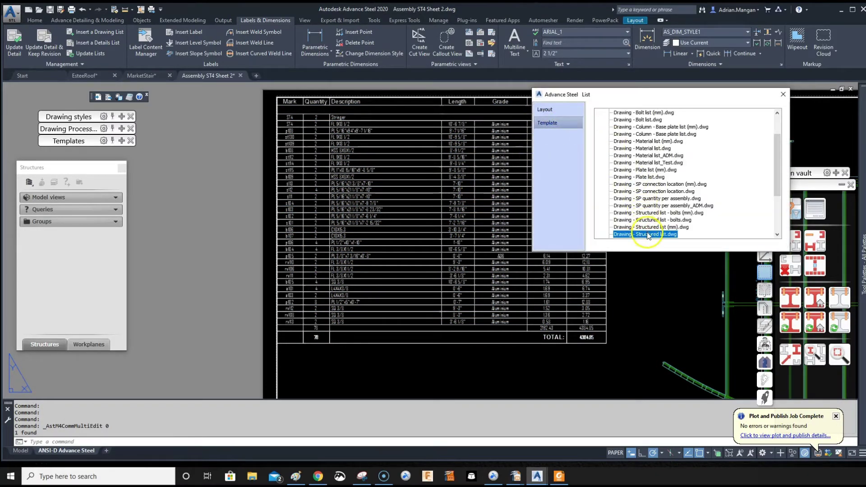
pyautogui.click(783, 94)
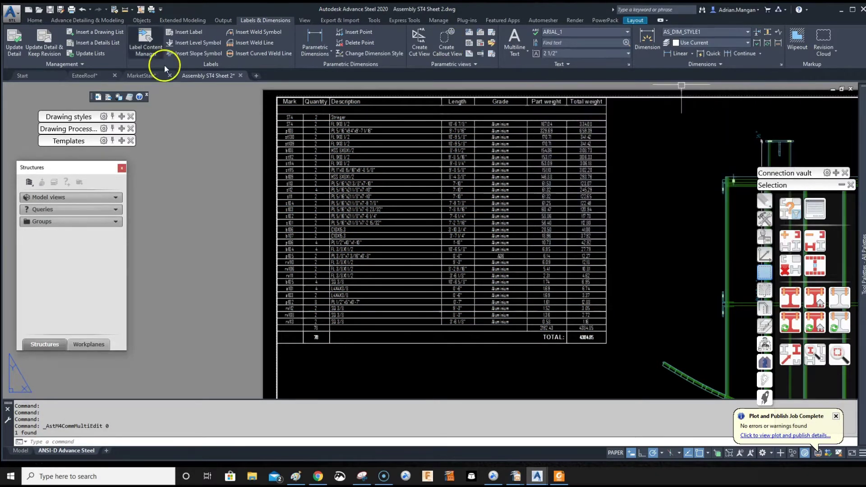
# Step: Open the BOM template "Drawing - Structured list.dwg" for editing
pyautogui.click(217, 20)
pyautogui.click(176, 43)
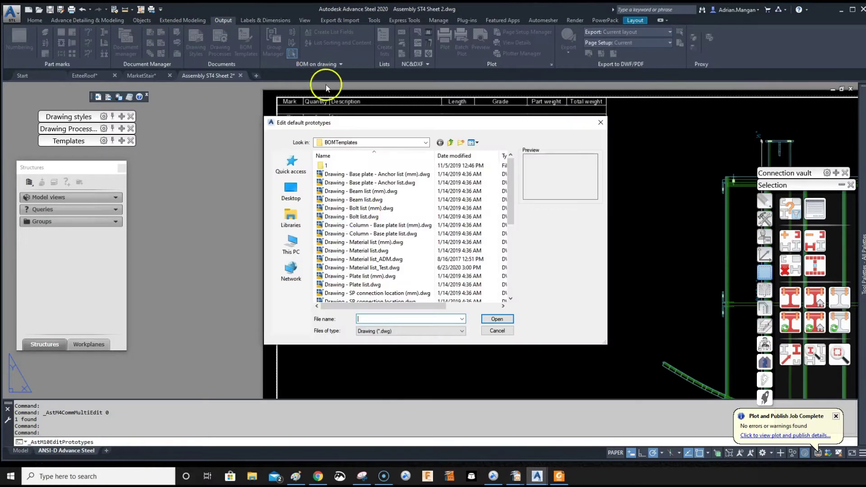
pyautogui.scroll(-2, 370, 216)
pyautogui.scroll(-3, 370, 217)
pyautogui.click(388, 226)
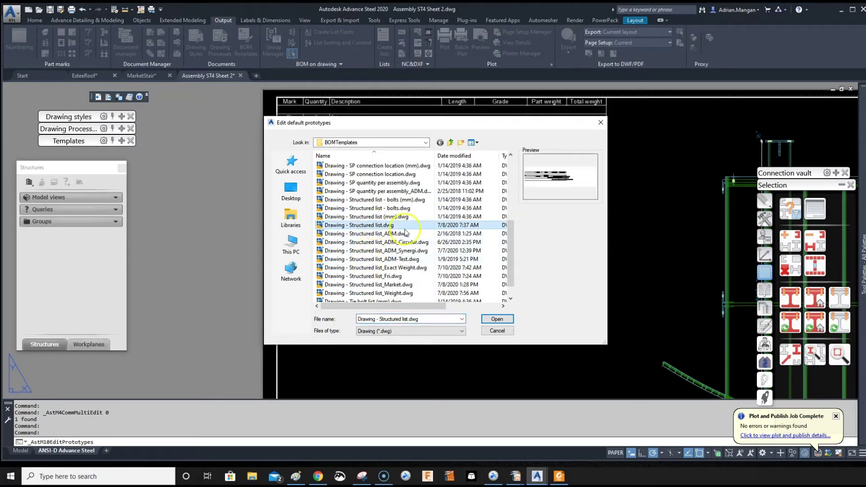
pyautogui.click(498, 319)
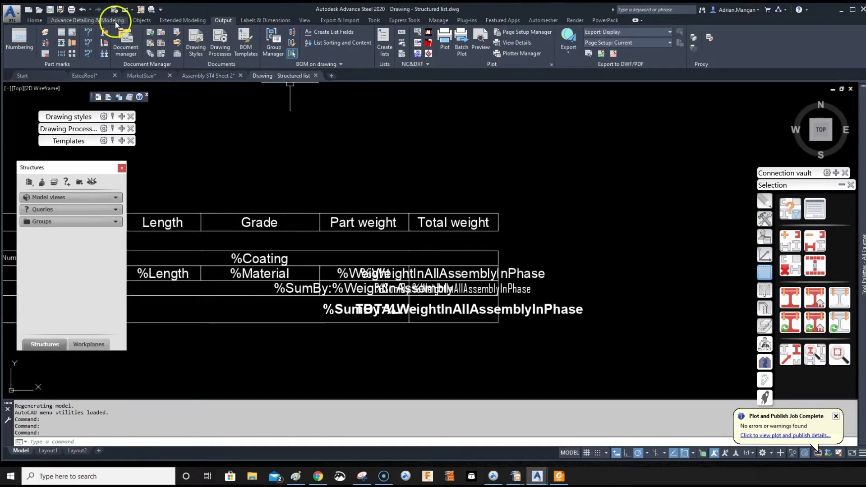
# Step: Save a copy of the template as "Drawing - Structured list_AA.dwg" in the BOMTemplates folder
pyautogui.click(58, 9)
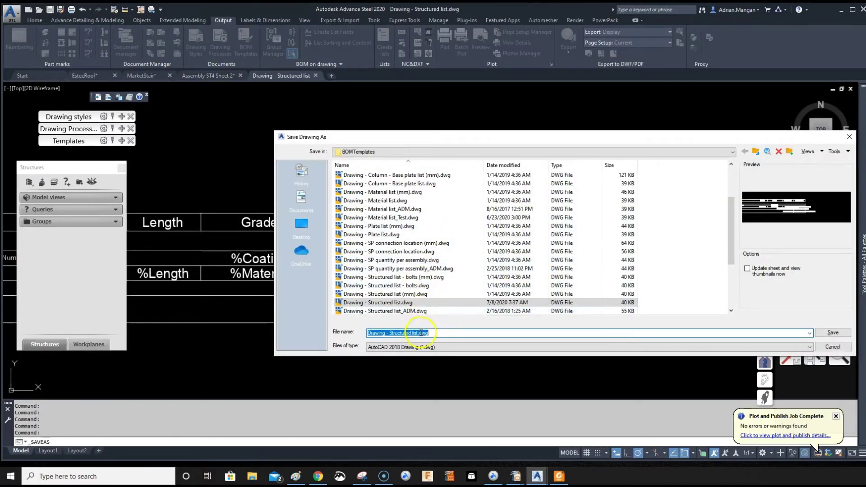
pyautogui.click(422, 333)
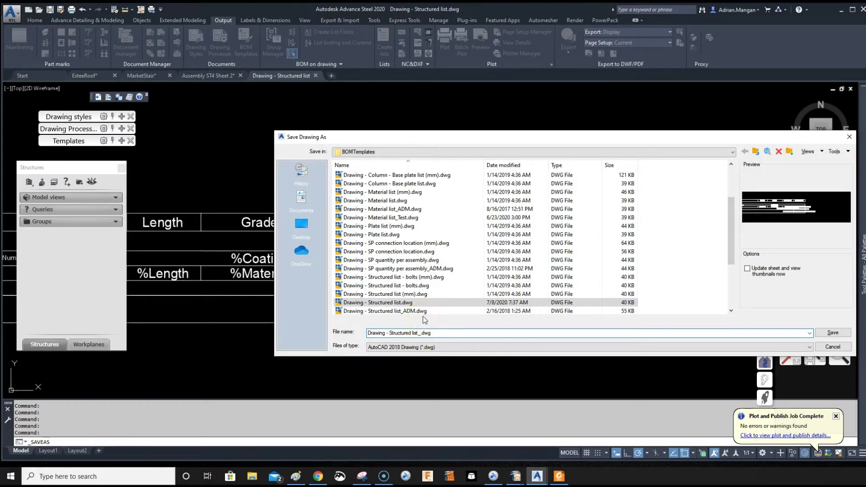
pyautogui.click(833, 333)
# Step: Compare the new template's column layout with the parts list on Assembly ST4 Sheet 2
pyautogui.moveTo(458, 174); pyautogui.dragTo(686, 194, button='middle')
pyautogui.scroll(-3, 643, 177)
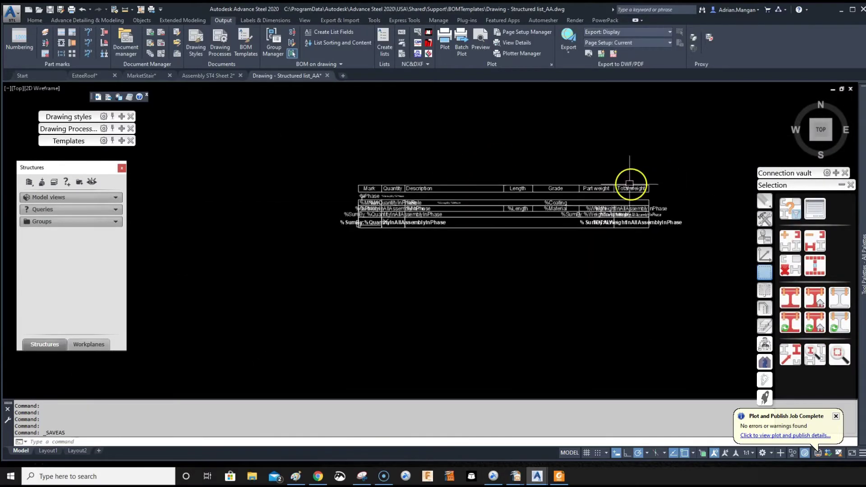
pyautogui.click(216, 77)
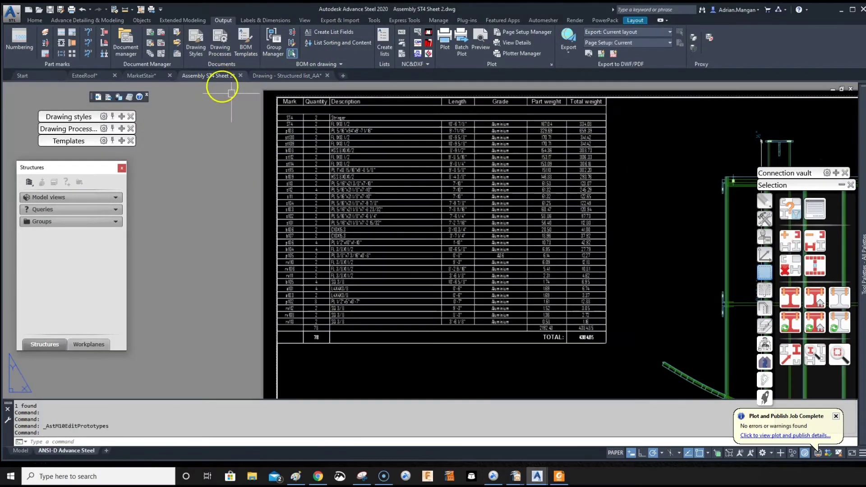
pyautogui.scroll(4, 583, 135)
pyautogui.scroll(-5, 583, 136)
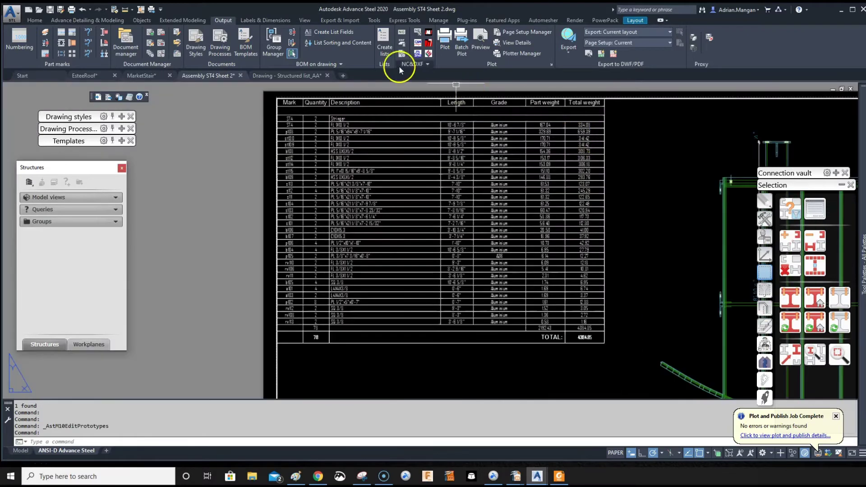
# Step: Return to the Structured list_AA template and check its length type and precision in the drawing units
pyautogui.click(284, 75)
pyautogui.moveTo(511, 172); pyautogui.dragTo(510, 202, button='middle')
pyautogui.scroll(2, 485, 210)
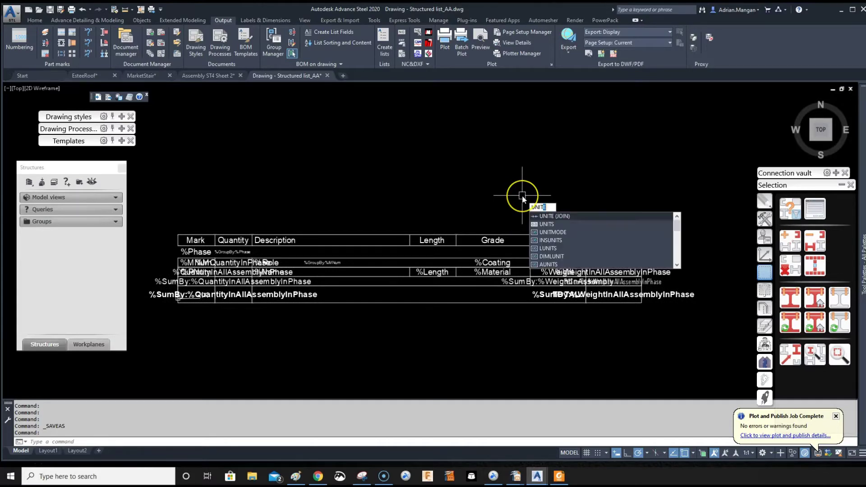
pyautogui.write('s')
pyautogui.press('Return')
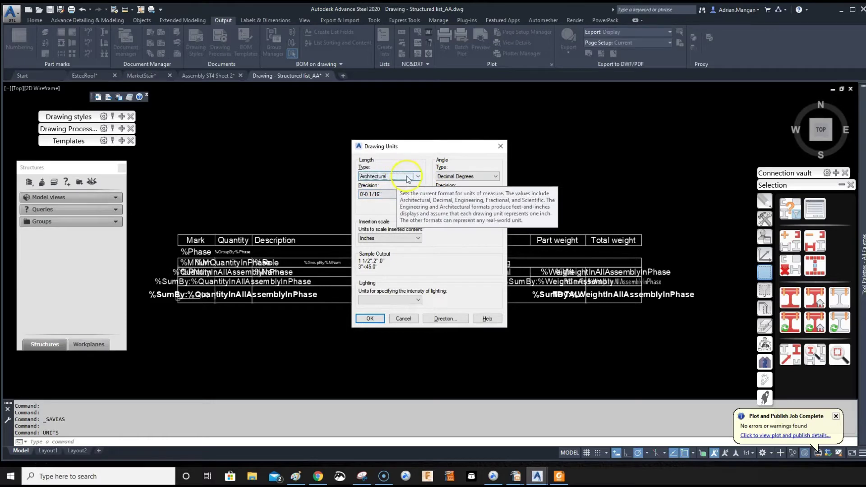
pyautogui.click(370, 318)
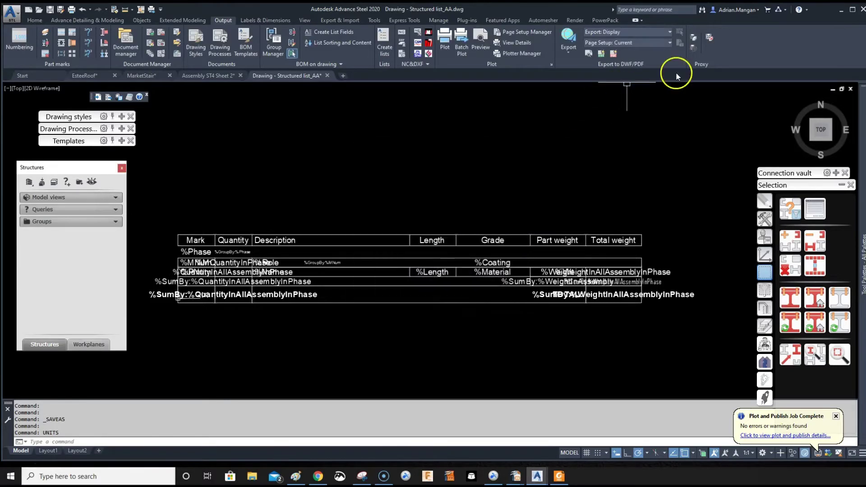
# Step: Set the weight unit in the template's project data to Pound and save the template
pyautogui.click(36, 21)
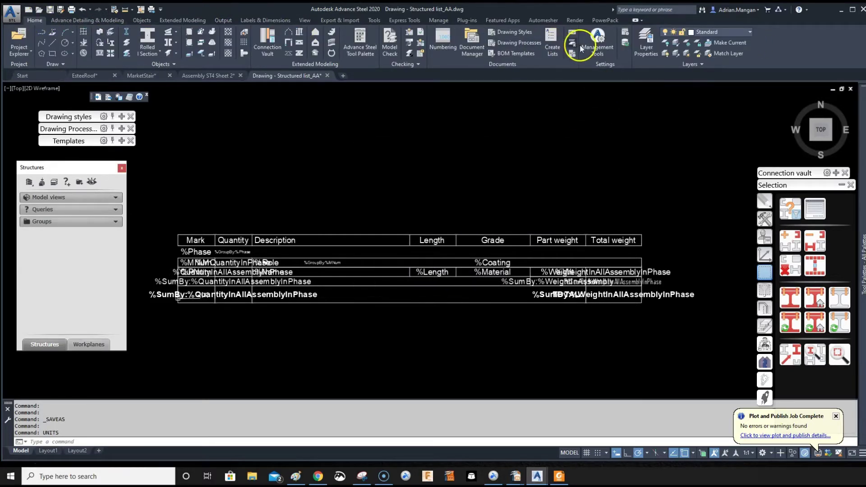
pyautogui.click(627, 38)
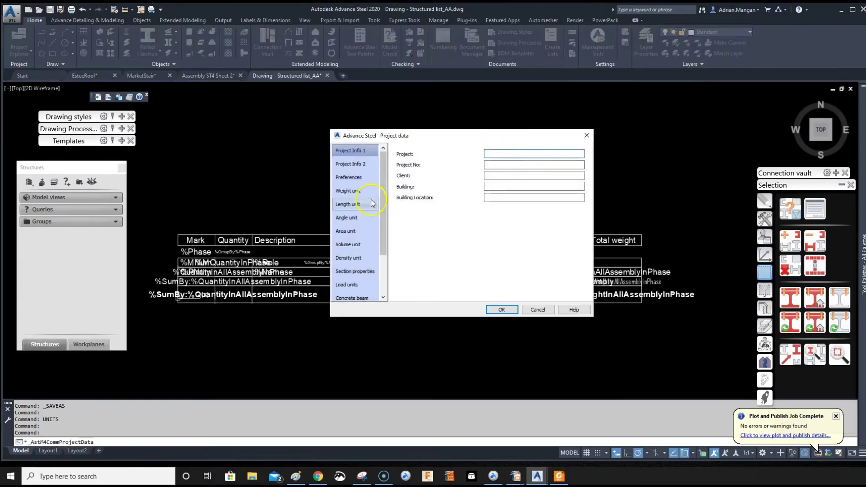
pyautogui.click(348, 191)
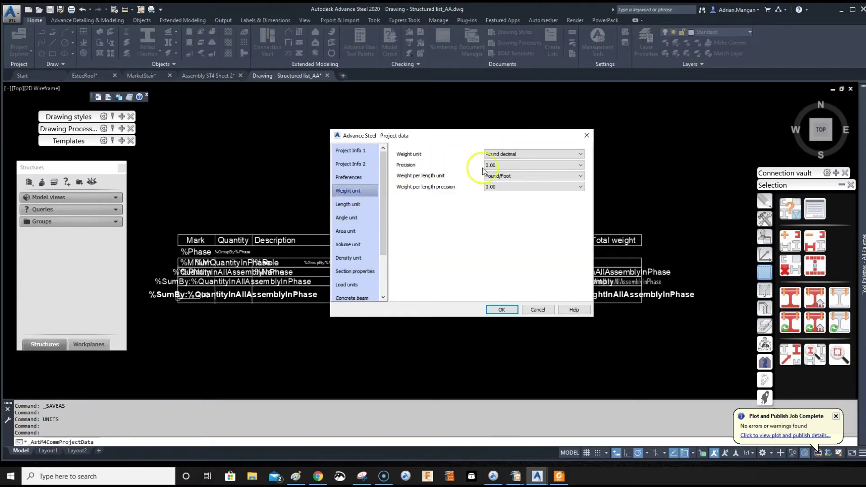
pyautogui.click(537, 166)
pyautogui.click(530, 157)
pyautogui.click(531, 155)
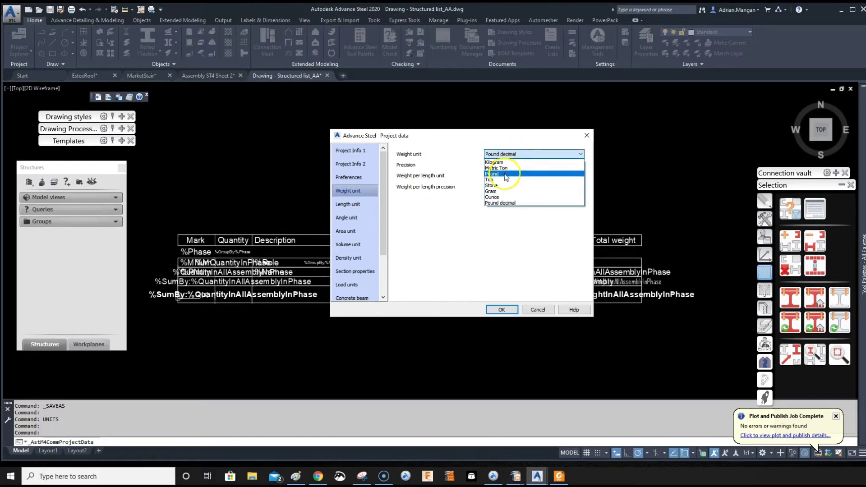
pyautogui.click(519, 169)
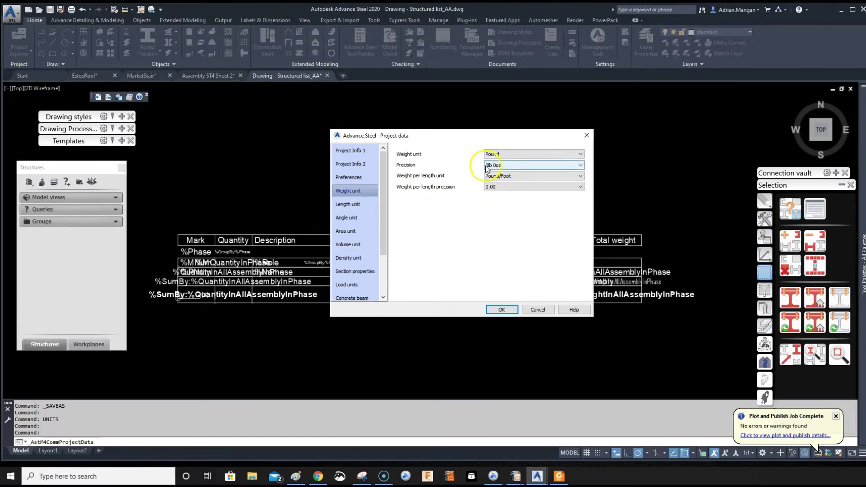
pyautogui.click(502, 309)
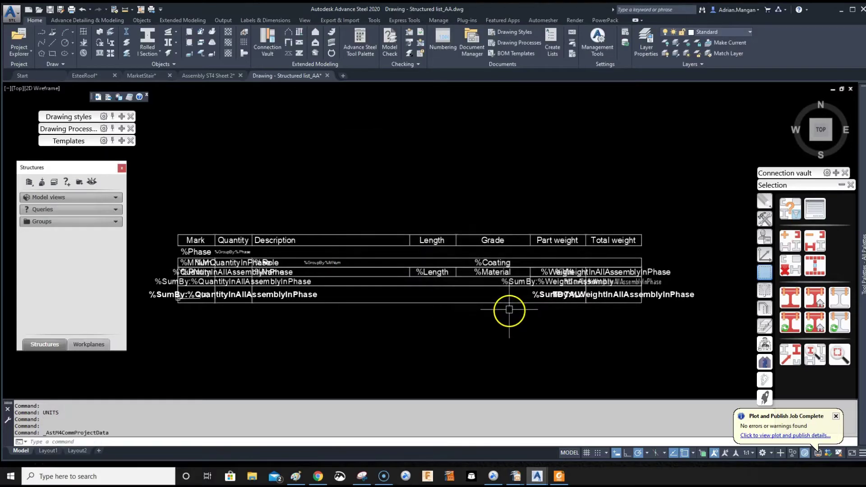
pyautogui.scroll(-2, 532, 228)
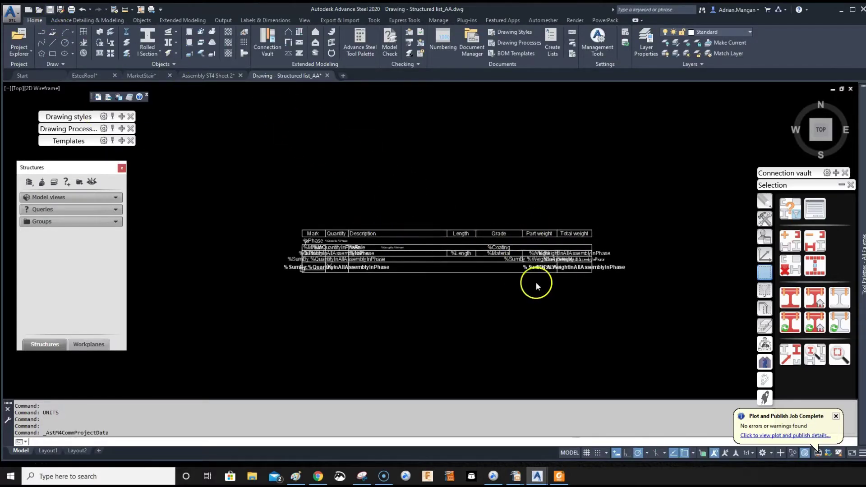
pyautogui.hotkey('ctrl', 's')
# Step: Remove the %Material cell from the part row's group, then open its BOM text and close it unchanged
pyautogui.scroll(4, 565, 266)
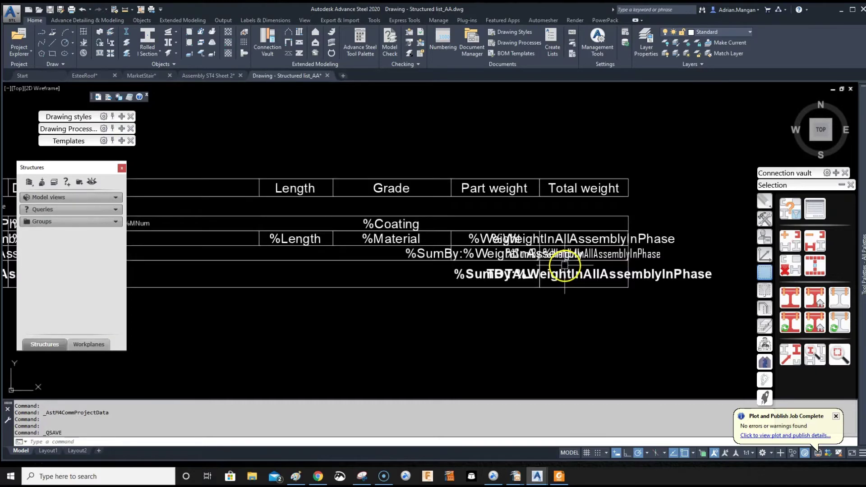
pyautogui.scroll(2, 565, 266)
pyautogui.scroll(-2, 541, 248)
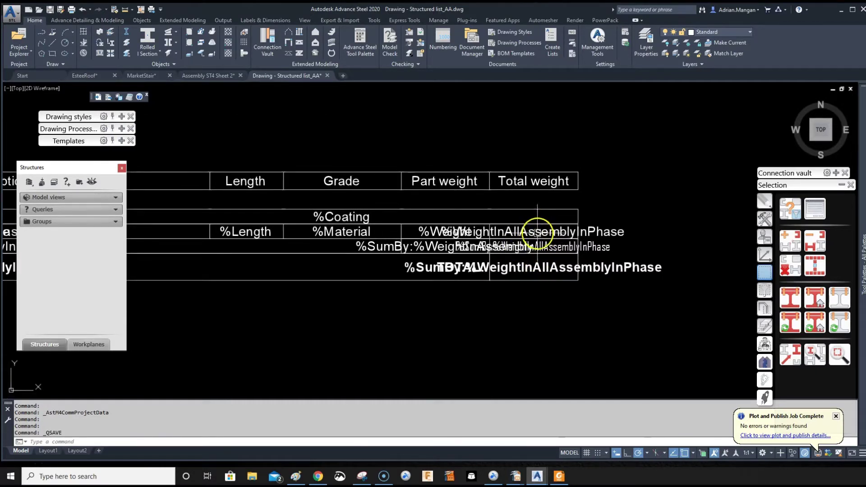
pyautogui.click(544, 231)
pyautogui.press('Escape')
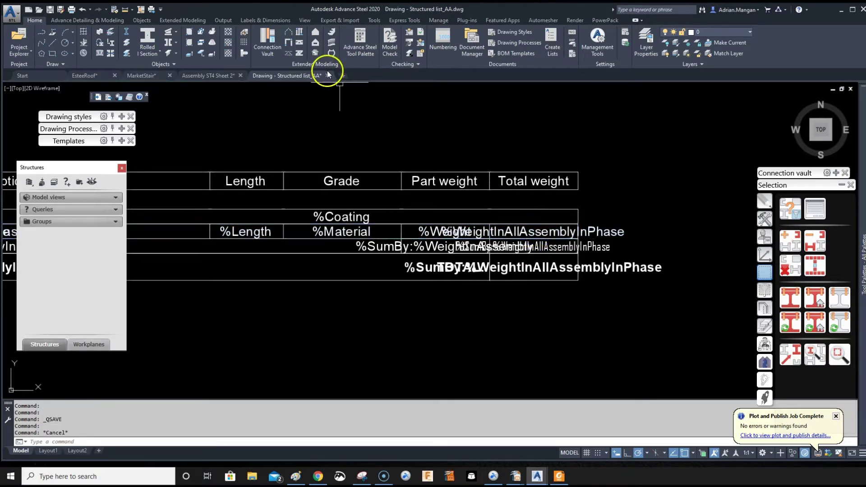
pyautogui.click(222, 20)
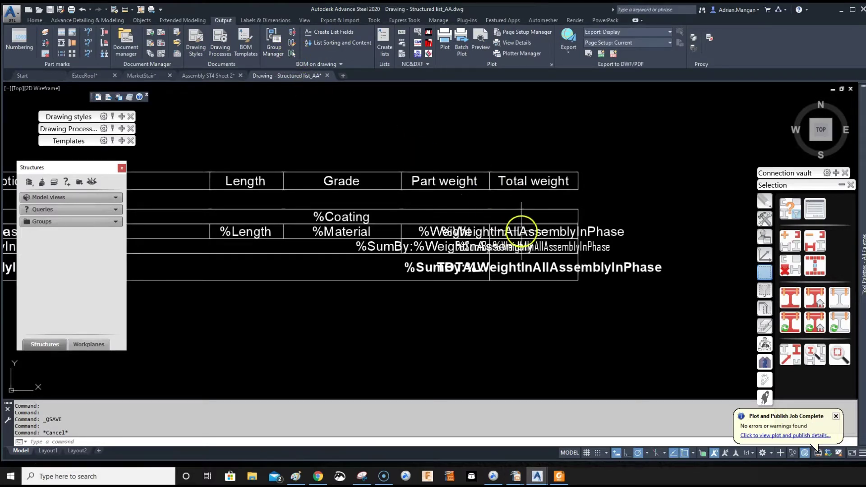
pyautogui.click(292, 54)
pyautogui.click(534, 218)
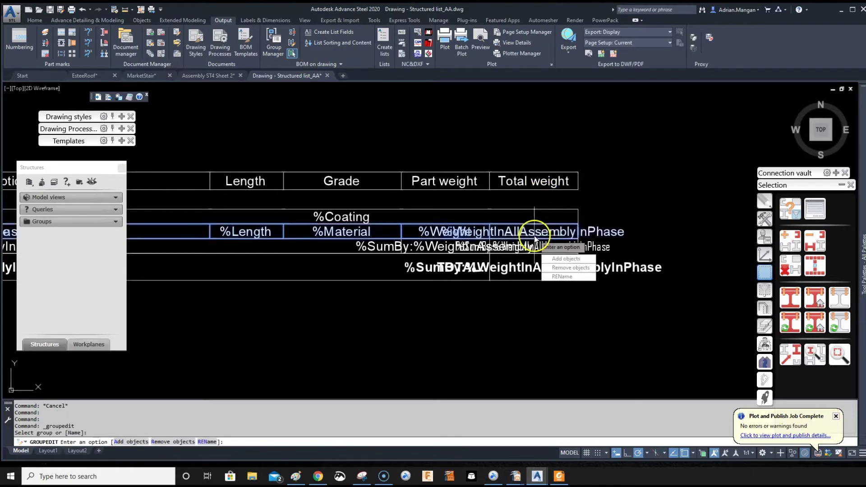
pyautogui.click(573, 268)
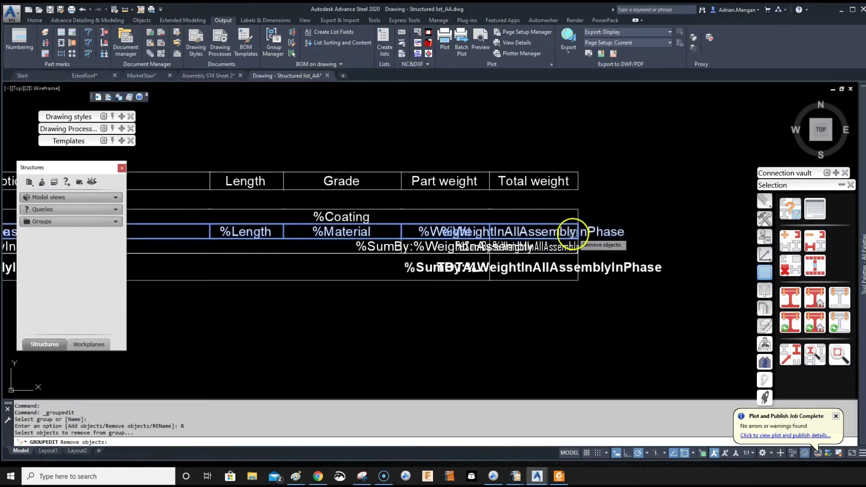
pyautogui.click(349, 231)
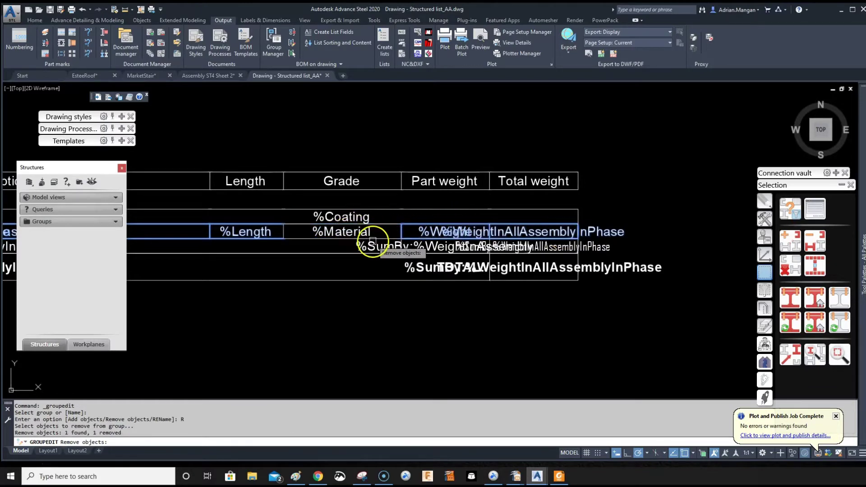
pyautogui.press('Return')
pyautogui.doubleClick(371, 238)
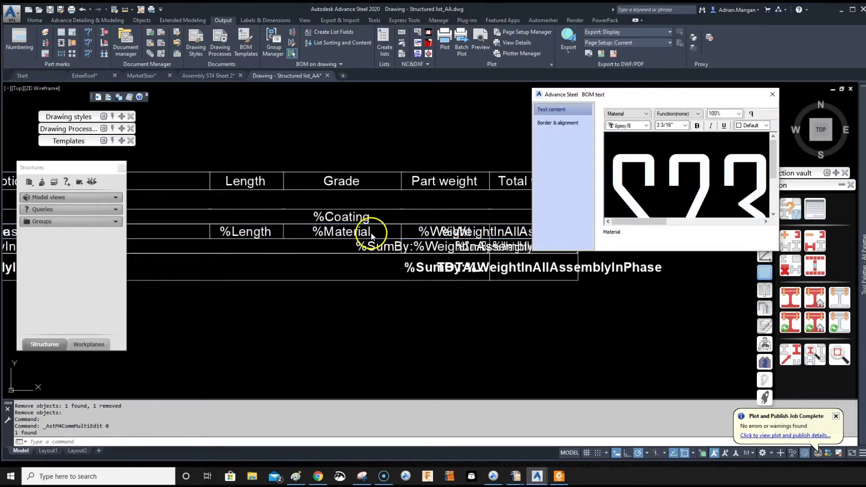
pyautogui.click(772, 94)
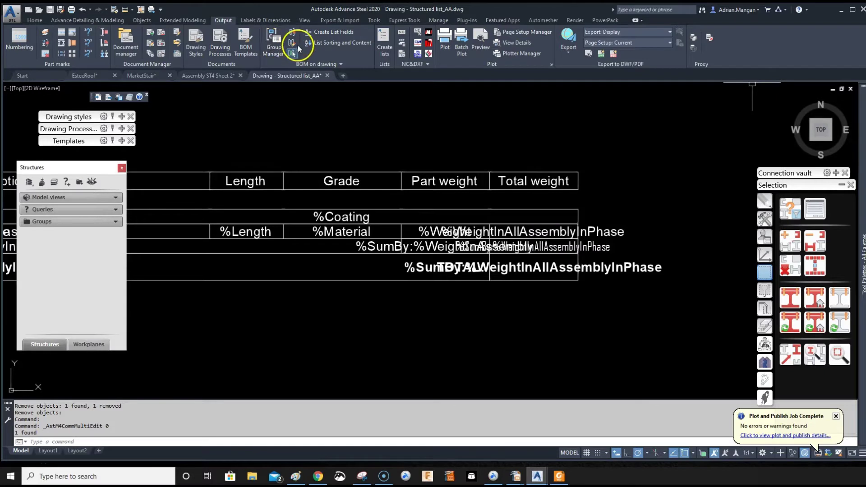
# Step: Add the %Material cell back to the group of the part row
pyautogui.click(292, 44)
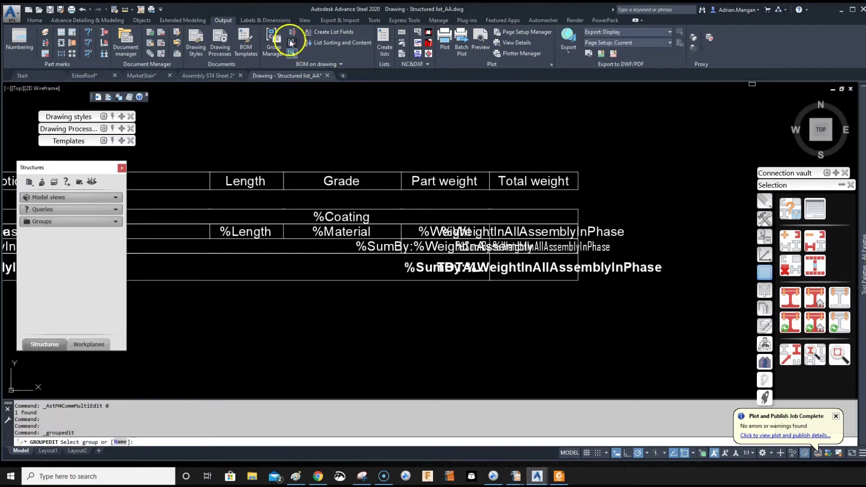
pyautogui.click(253, 233)
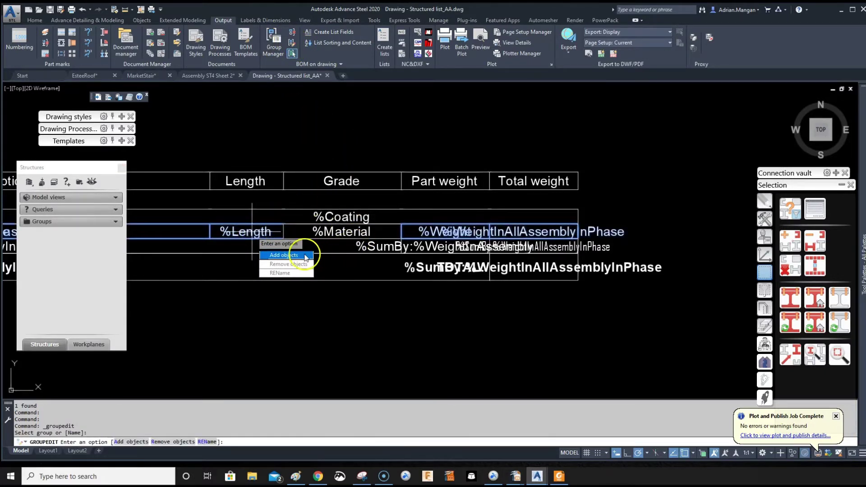
pyautogui.click(284, 255)
pyautogui.click(321, 231)
pyautogui.press('Return')
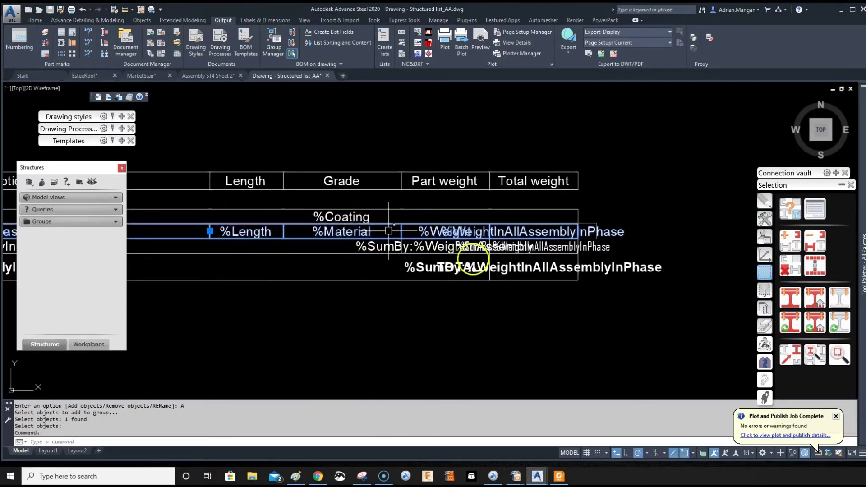
pyautogui.press('Escape')
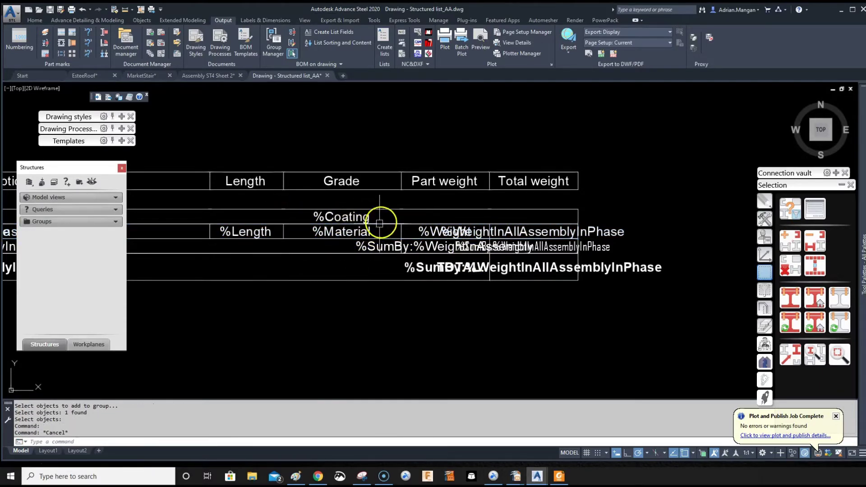
# Step: Turn off group selection and open the BOM text of the part row's %Weight cell with the editor zoom at 10%
pyautogui.click(292, 53)
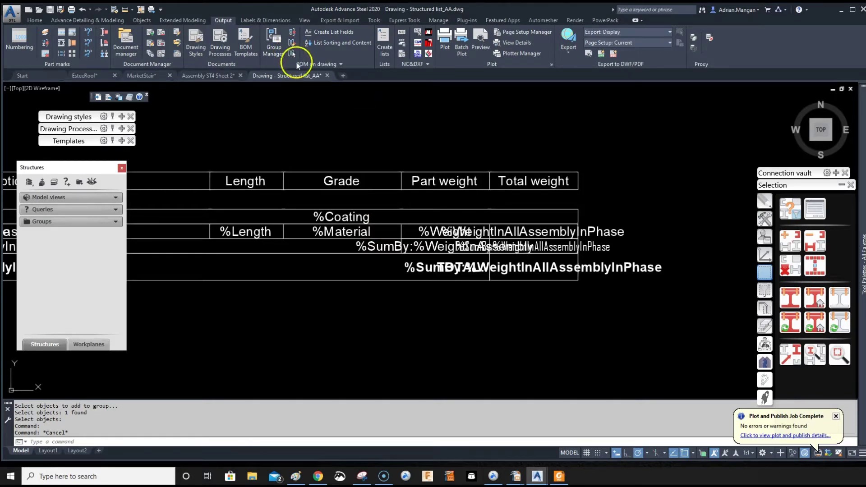
pyautogui.click(493, 229)
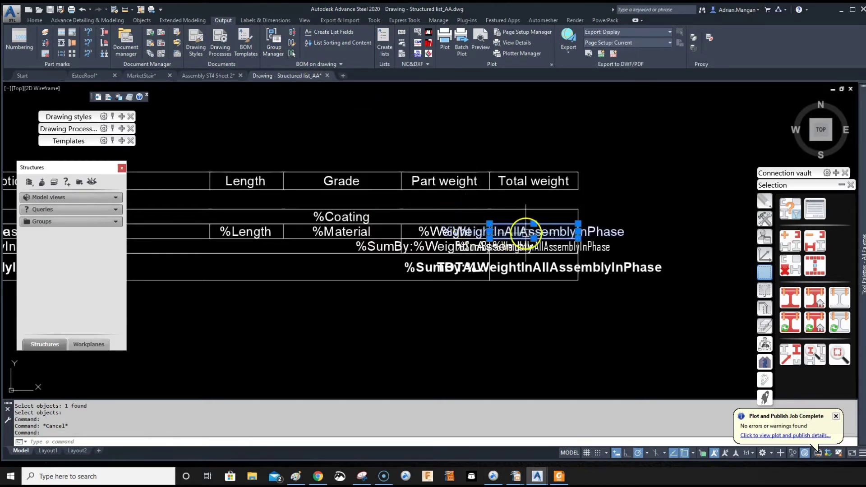
pyautogui.scroll(2, 535, 224)
pyautogui.doubleClick(356, 237)
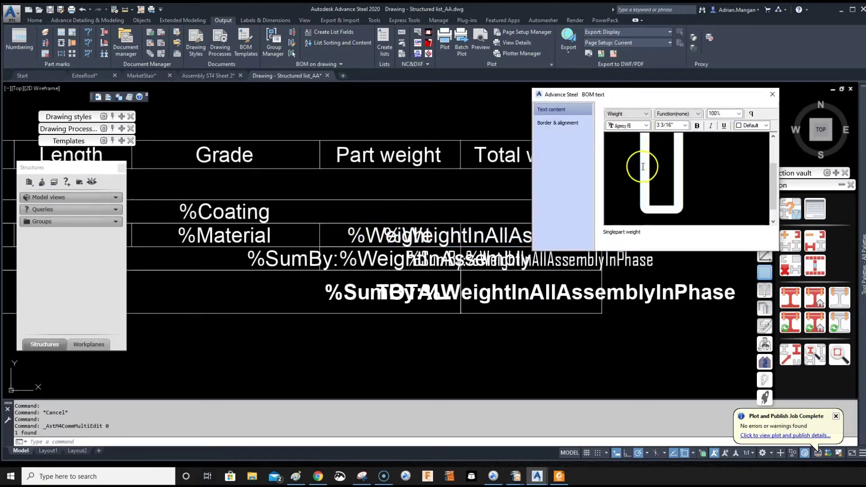
pyautogui.click(643, 166)
pyautogui.click(740, 114)
pyautogui.click(720, 121)
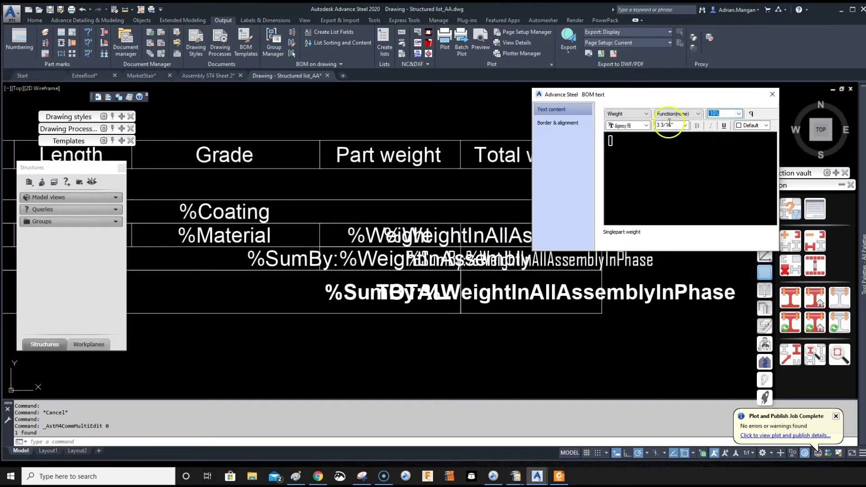
pyautogui.click(623, 145)
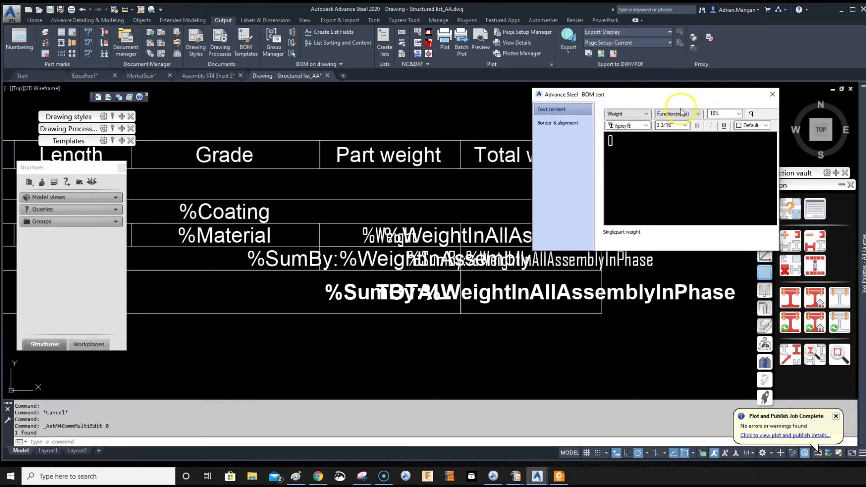
# Step: Replace the Weight token in the part weight cell with the Exact Weight token and close the BOM text editor
pyautogui.click(628, 144)
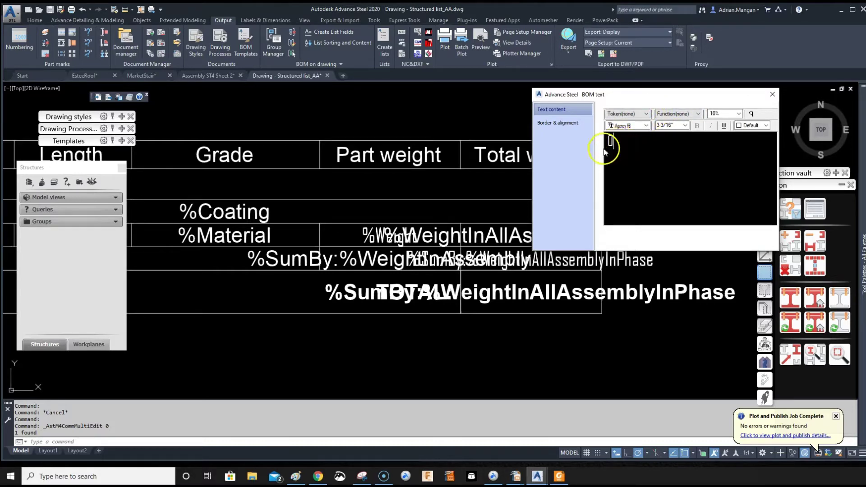
pyautogui.click(612, 144)
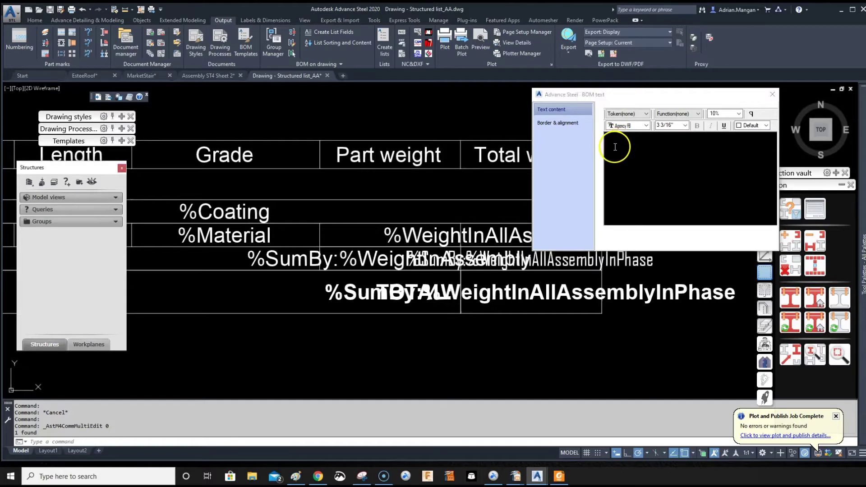
pyautogui.click(612, 143)
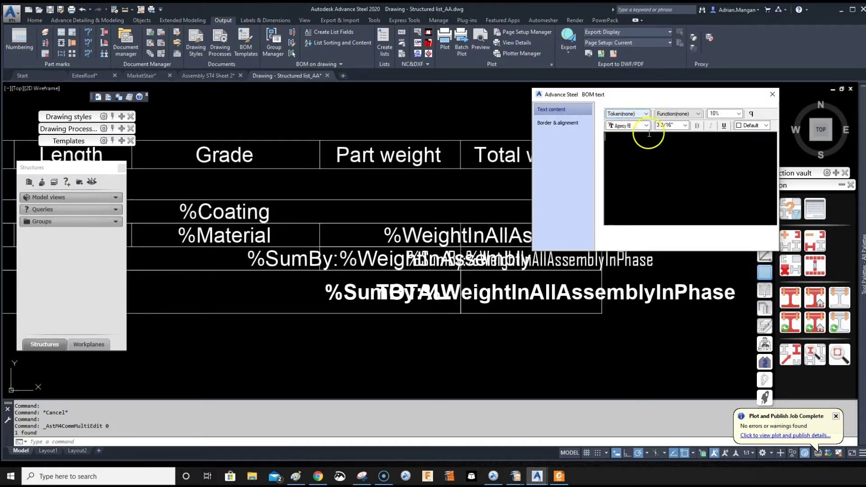
pyautogui.click(646, 114)
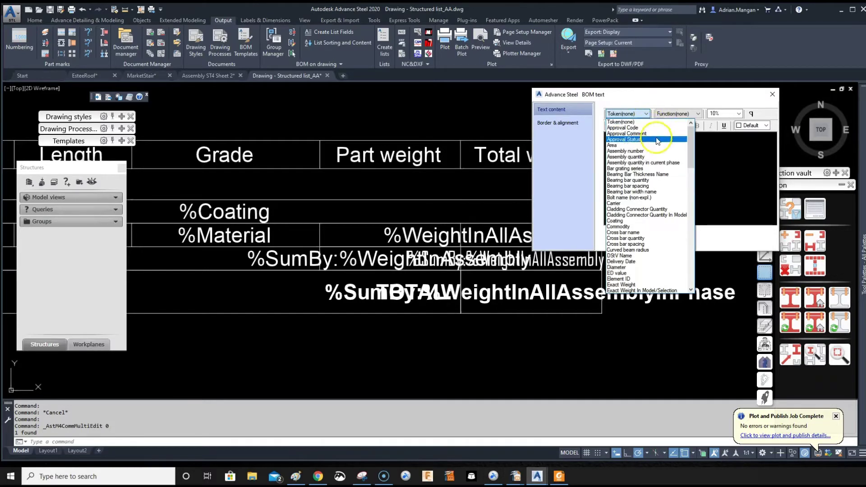
pyautogui.scroll(-5, 677, 180)
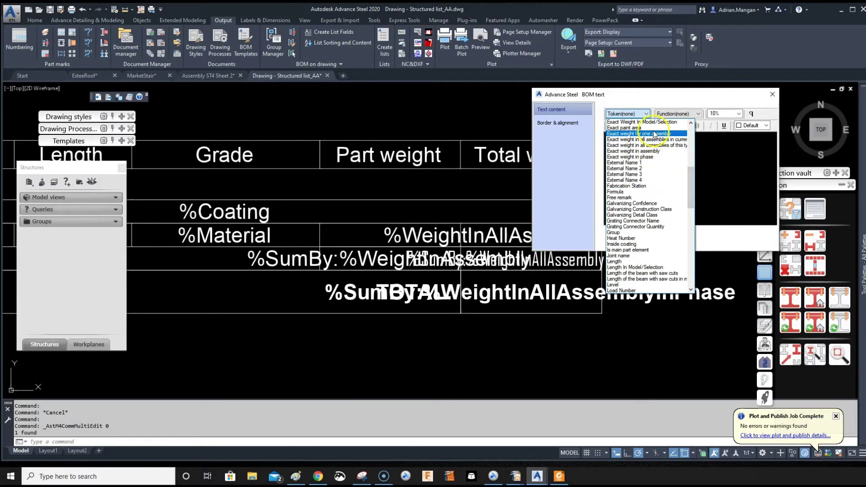
pyautogui.scroll(2, 645, 164)
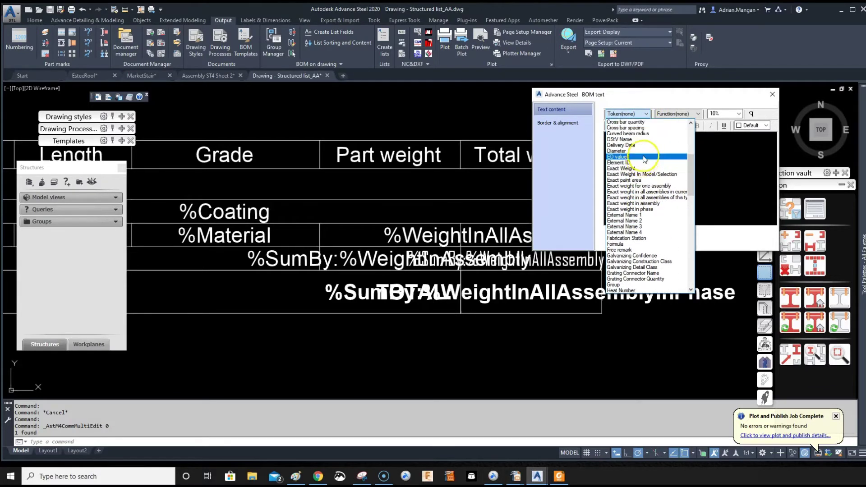
pyautogui.click(622, 153)
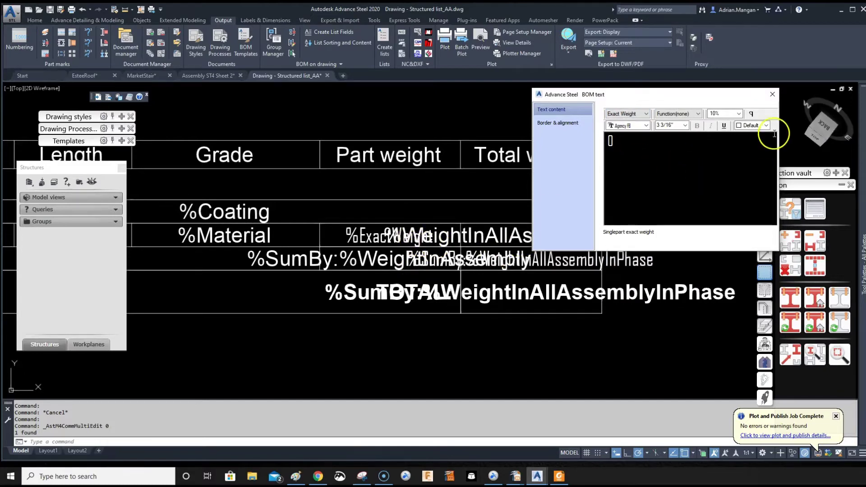
pyautogui.click(772, 96)
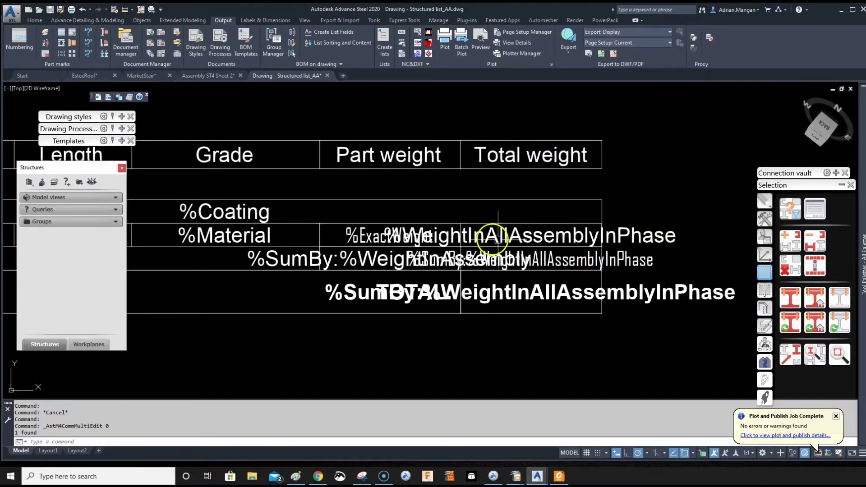
# Step: Open the part row's total weight BOM text and try adding the Exact weight in all assemblies in current phase token beside the existing one
pyautogui.doubleClick(527, 238)
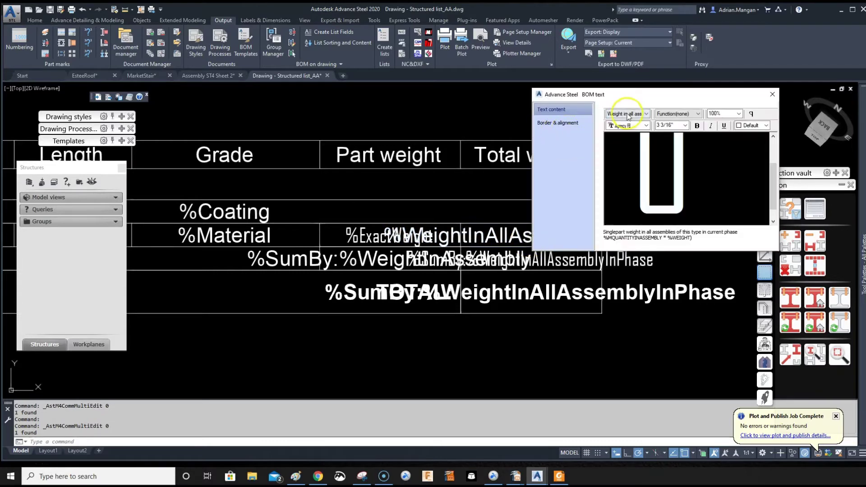
pyautogui.click(647, 114)
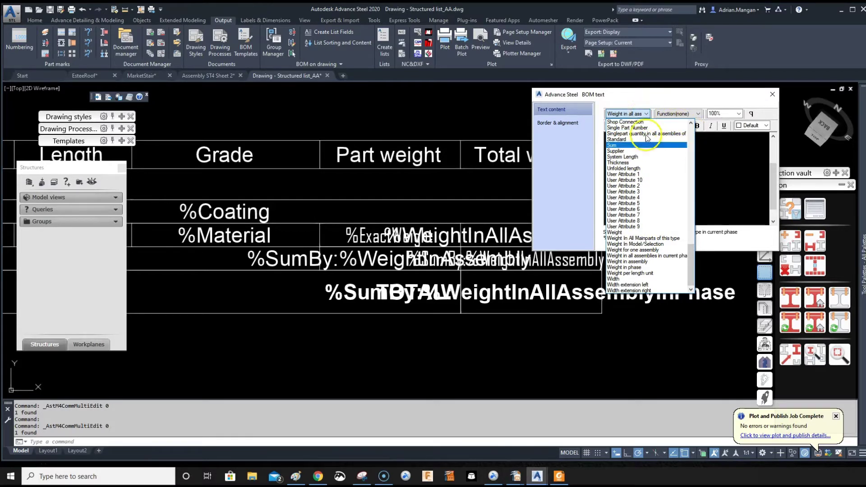
pyautogui.click(684, 100)
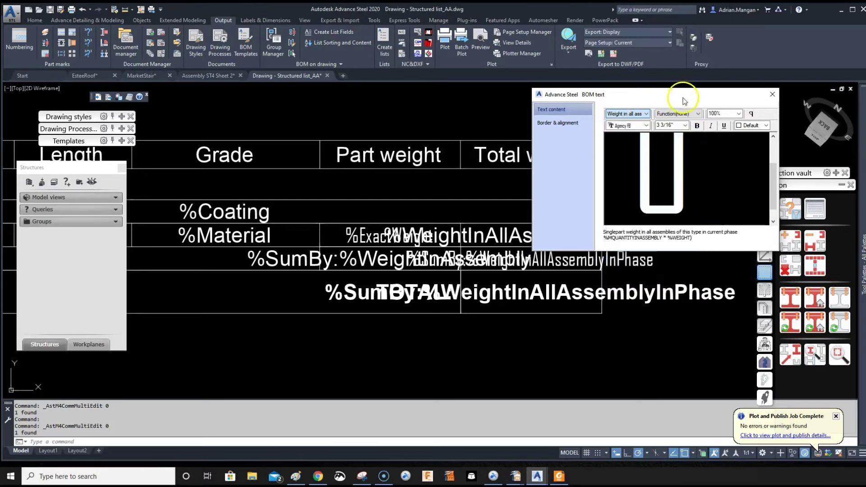
pyautogui.click(647, 114)
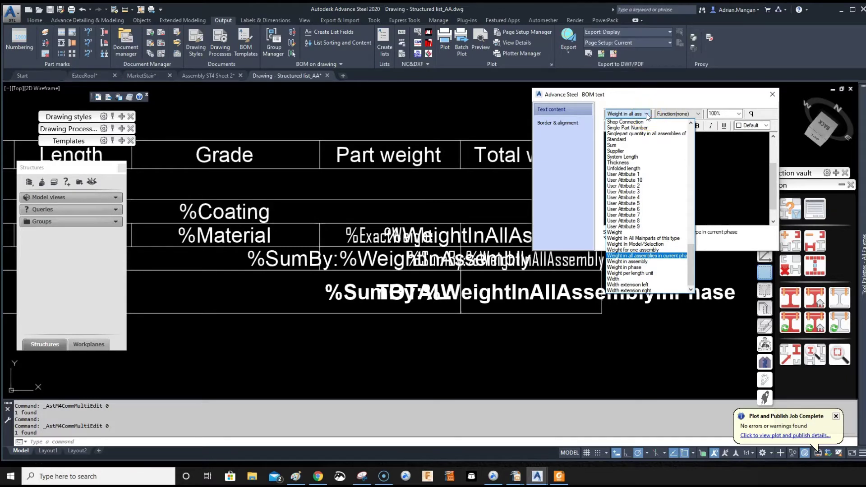
pyautogui.click(694, 134)
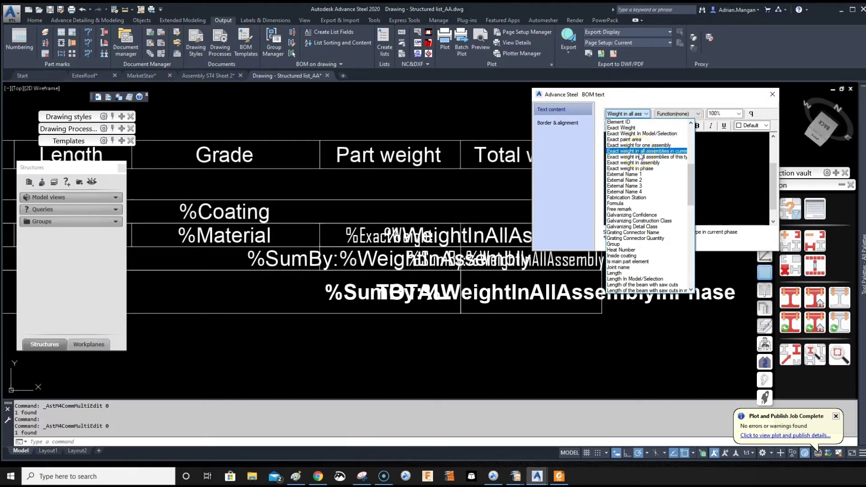
pyautogui.click(641, 156)
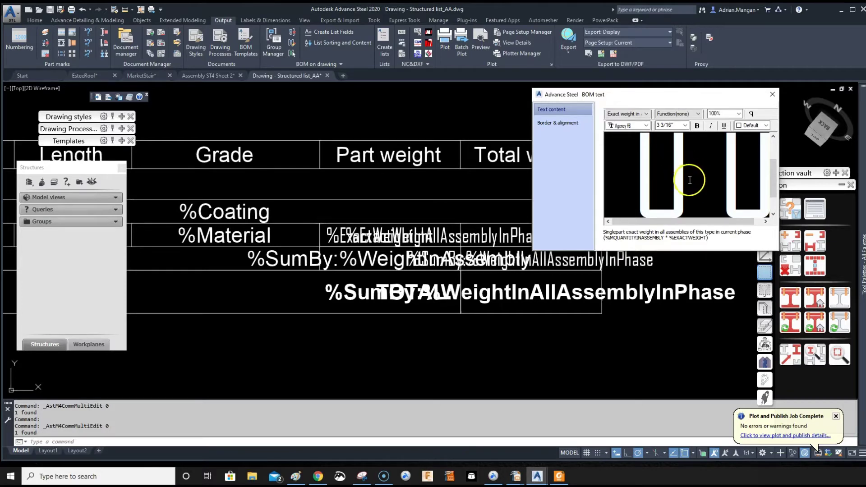
pyautogui.press('Down')
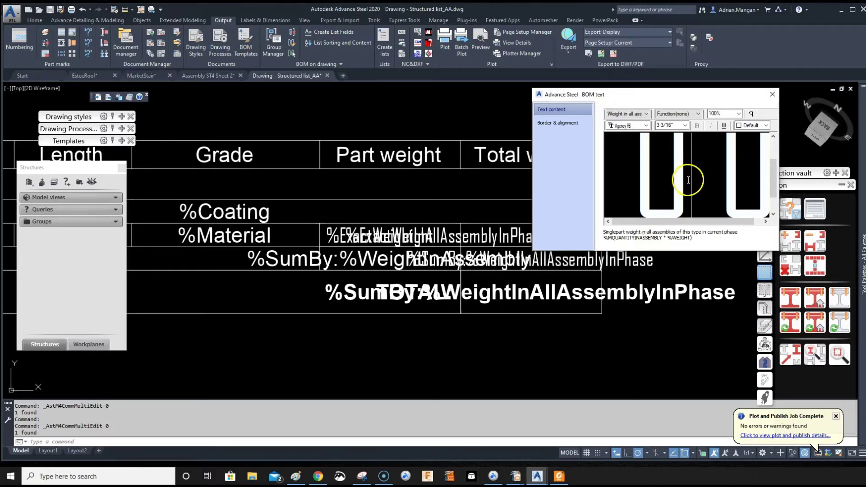
pyautogui.click(622, 173)
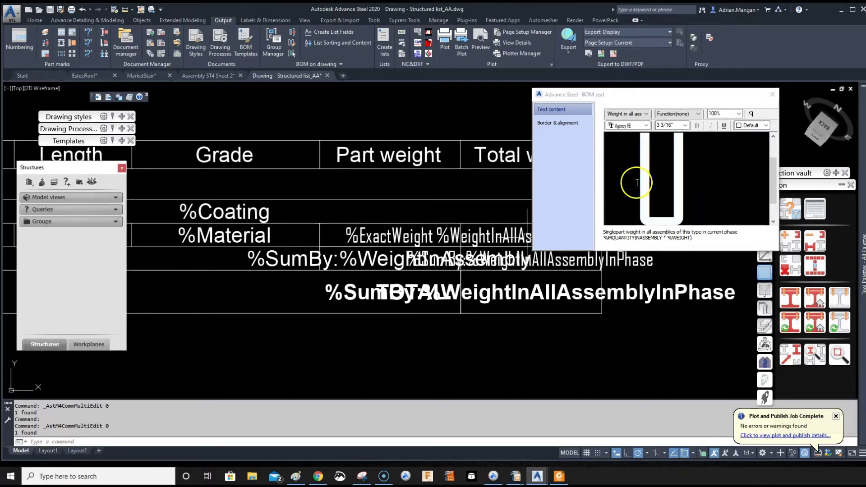
pyautogui.click(695, 180)
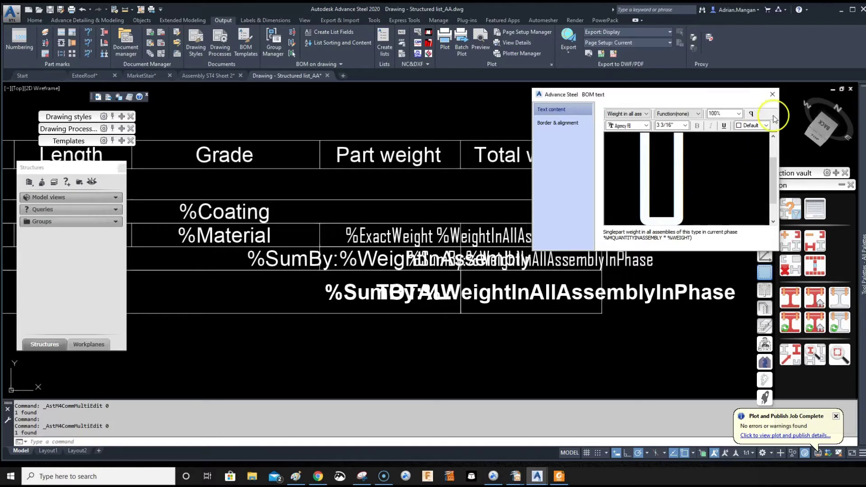
# Step: At 10% editor zoom, replace the total weight cell's token with Exact weight in all assemblies in current phase and close the BOM text
pyautogui.click(739, 113)
pyautogui.click(721, 145)
pyautogui.click(626, 138)
pyautogui.press('BackSpace')
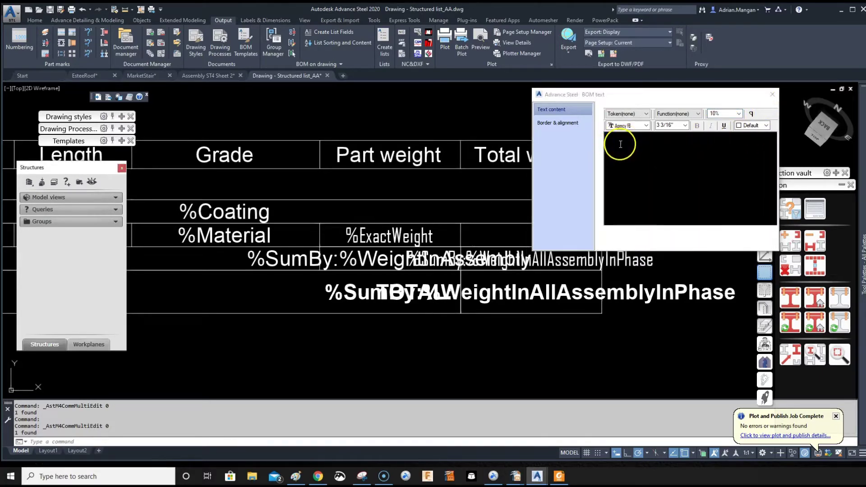
pyautogui.click(646, 114)
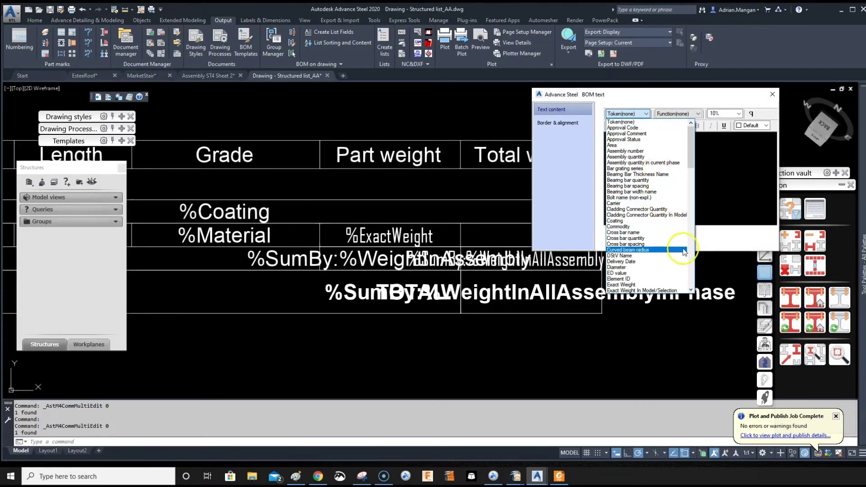
pyautogui.scroll(-10, 677, 253)
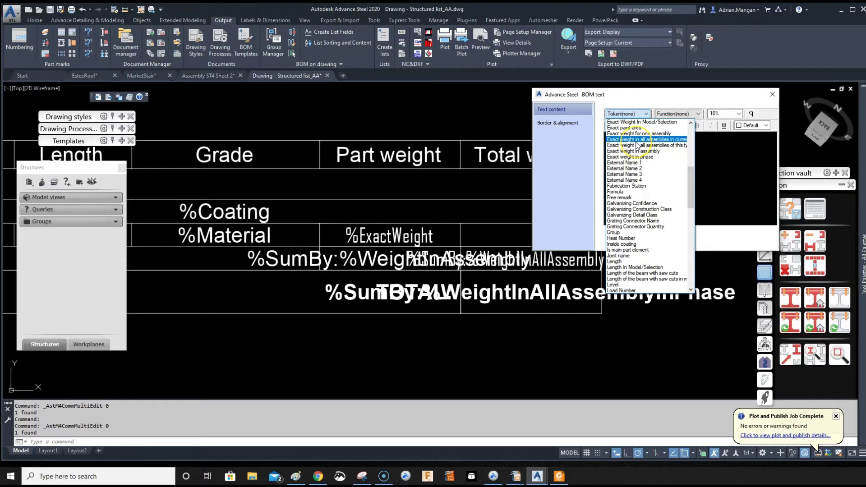
pyautogui.click(637, 145)
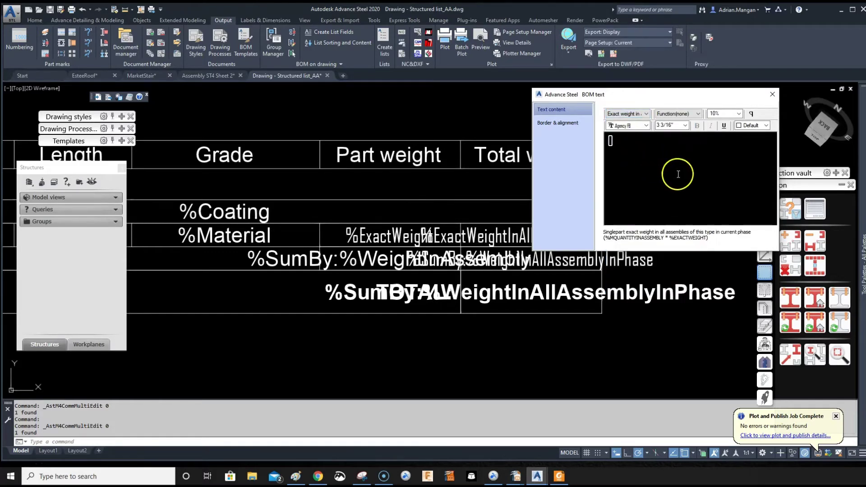
pyautogui.click(770, 95)
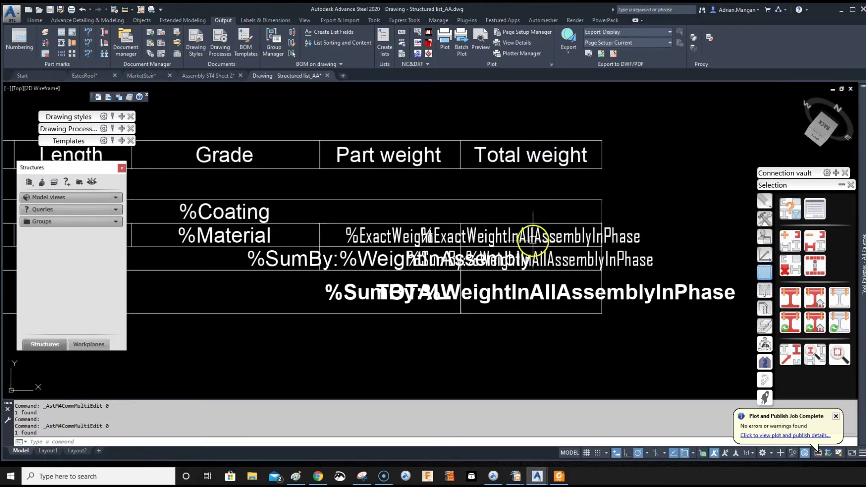
# Step: Try deleting the total weight cell from the subtotal row, and undo the deletion
pyautogui.click(577, 262)
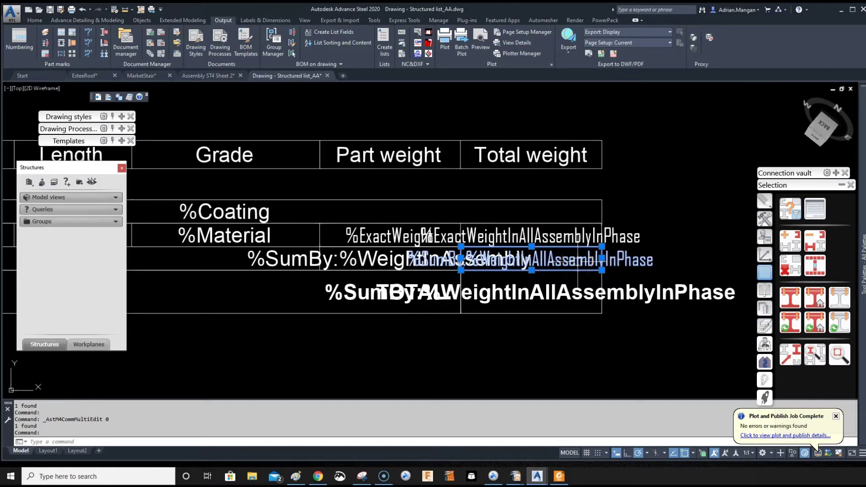
pyautogui.click(561, 300)
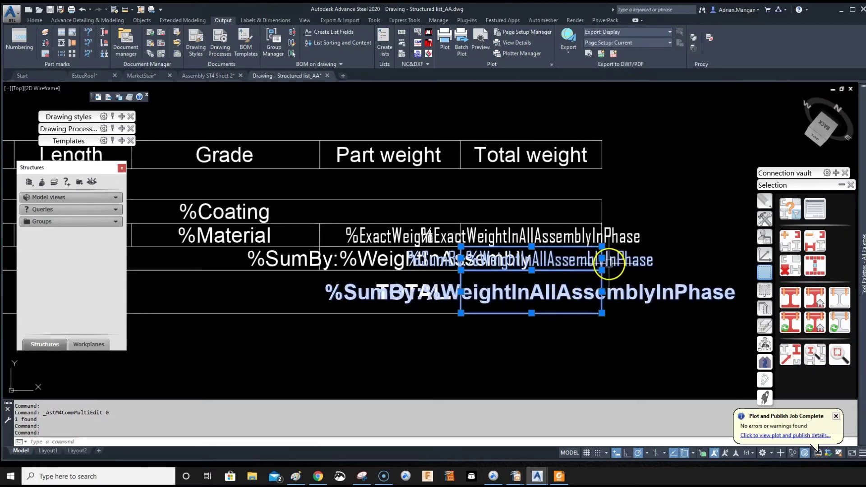
pyautogui.press('Escape')
pyautogui.click(622, 202)
pyautogui.press('Delete')
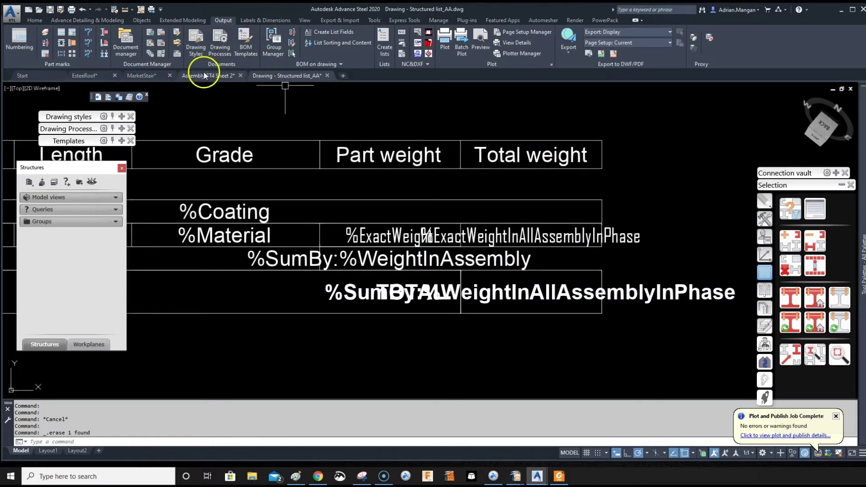
pyautogui.click(86, 11)
# Step: Open the subtotal row's total weight BOM text at 25% editor zoom, clear its whole %SumBy expression and close the editor
pyautogui.doubleClick(583, 265)
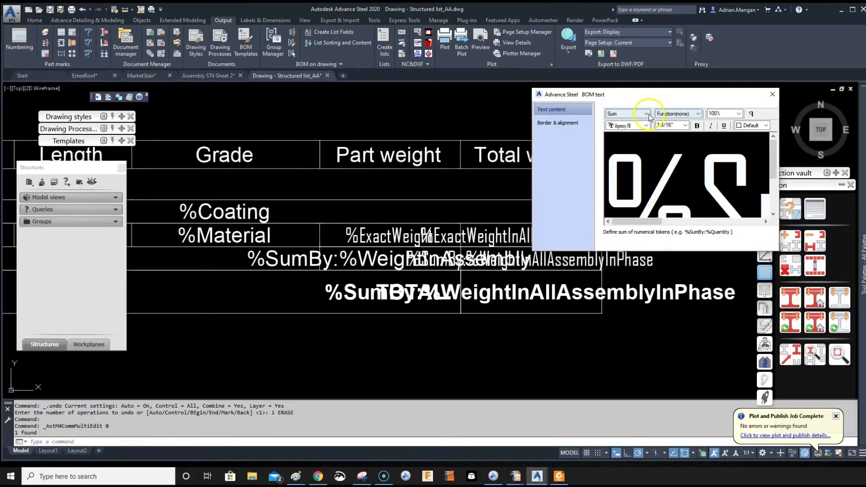
pyautogui.click(739, 113)
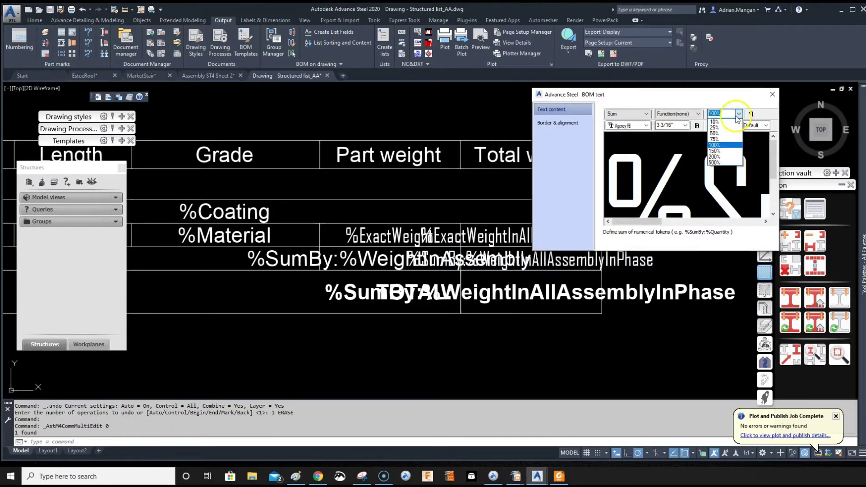
pyautogui.click(725, 133)
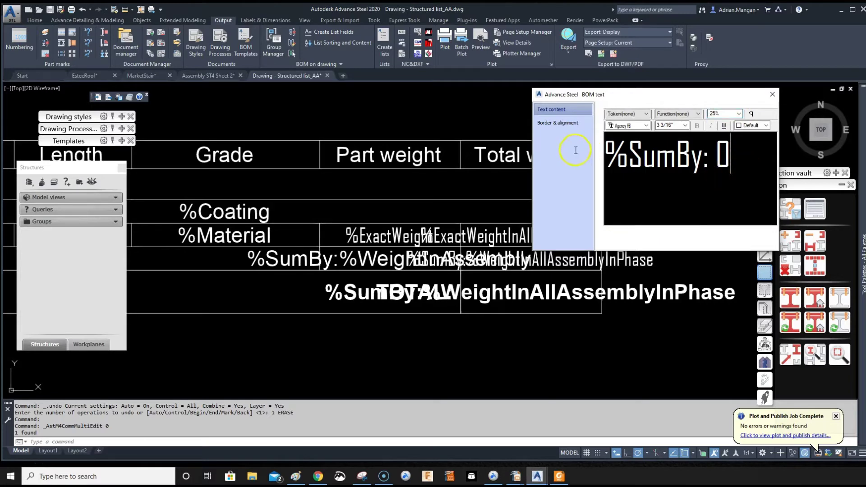
pyautogui.press('BackSpace')
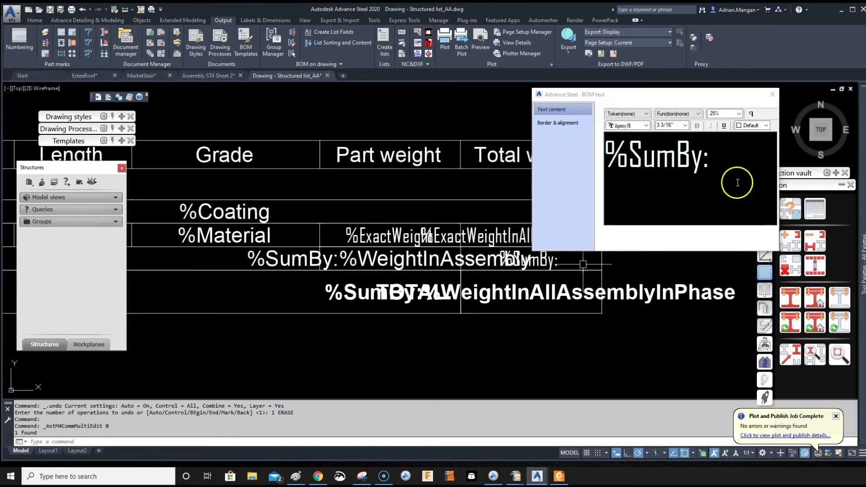
pyautogui.press('BackSpace')
pyautogui.press('BackSpace')
pyautogui.press('BackSpace')
pyautogui.press('BackSpace')
pyautogui.press('BackSpace')
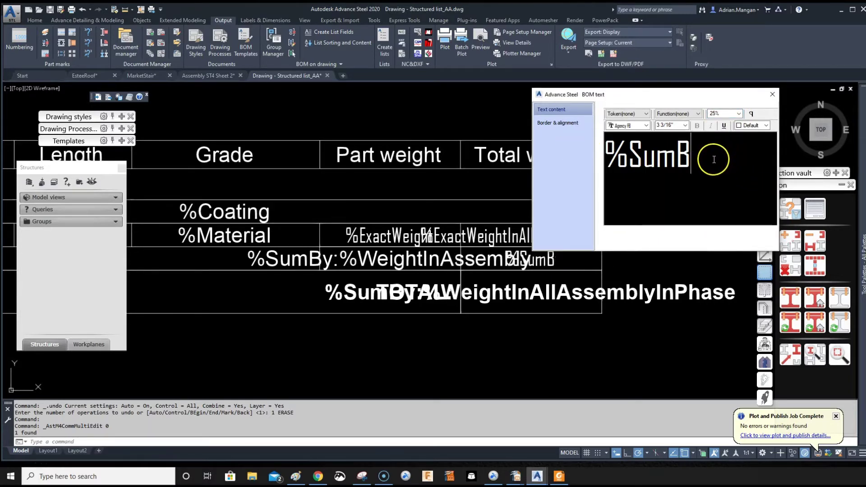
pyautogui.press('BackSpace')
pyautogui.press('BackSpace')
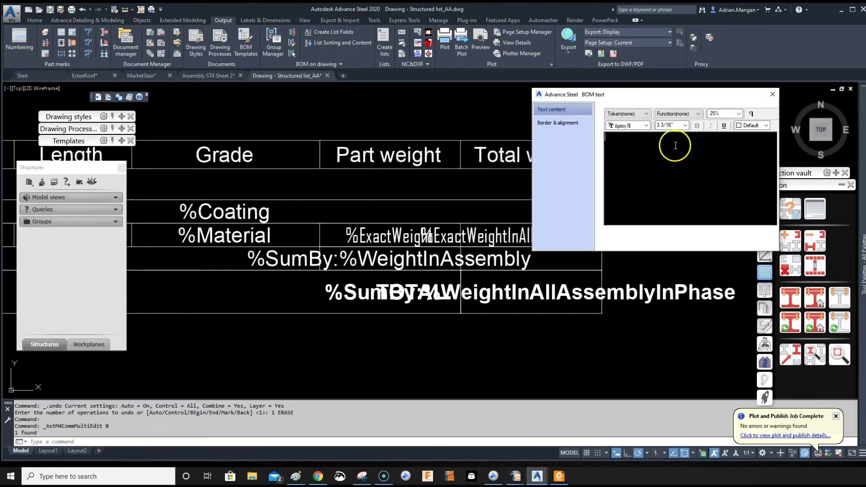
pyautogui.click(773, 95)
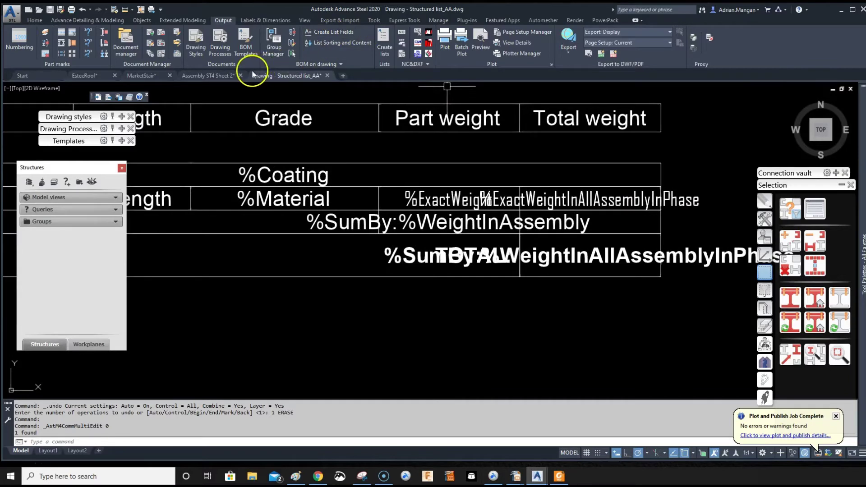
# Step: Check the weight total rows of the list in the Assembly ST4 Sheet 2 drawing and return to the Structured list_AA template
pyautogui.click(230, 78)
pyautogui.scroll(4, 594, 324)
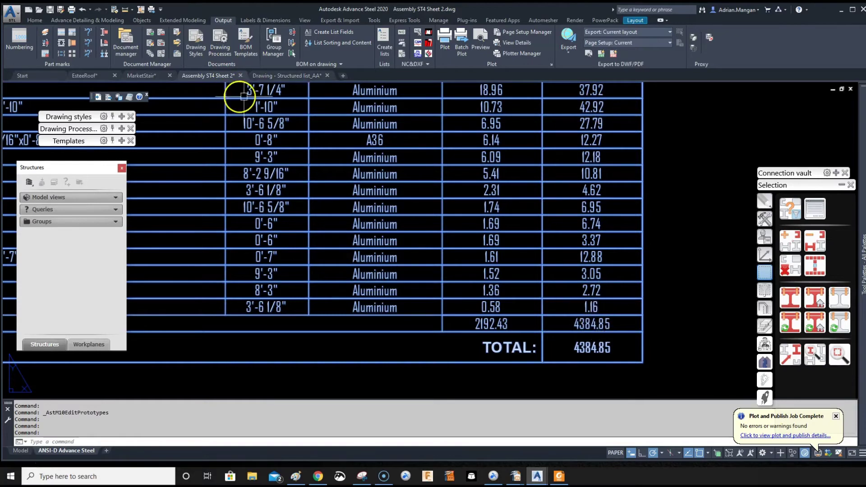
pyautogui.click(311, 76)
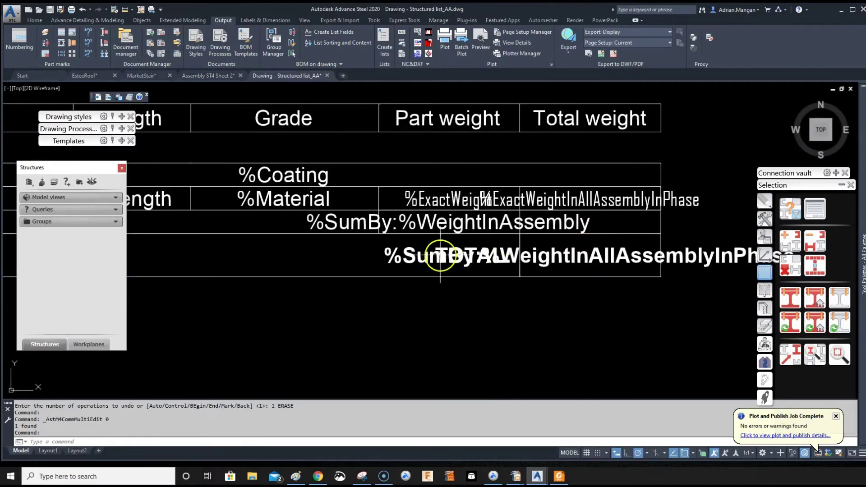
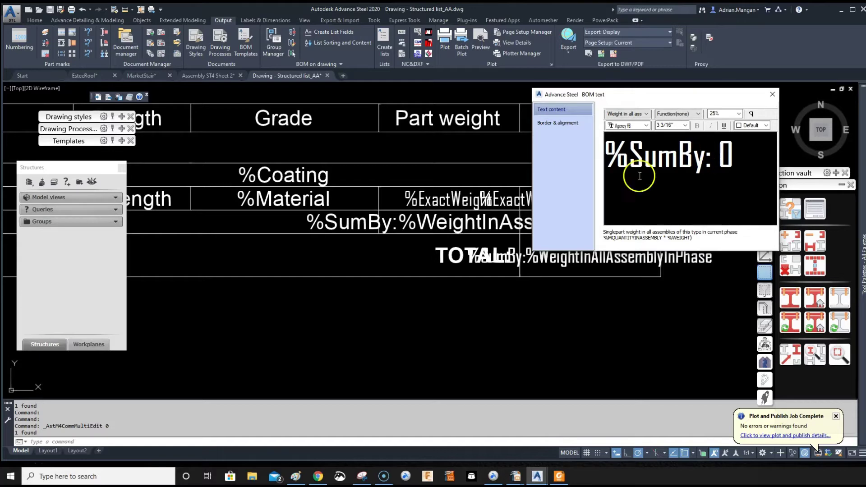
# Step: Leave the TOTAL row's weight text and open the subtotal row's part weight BOM text with the editor zoom at 10%
pyautogui.click(556, 251)
pyautogui.click(454, 220)
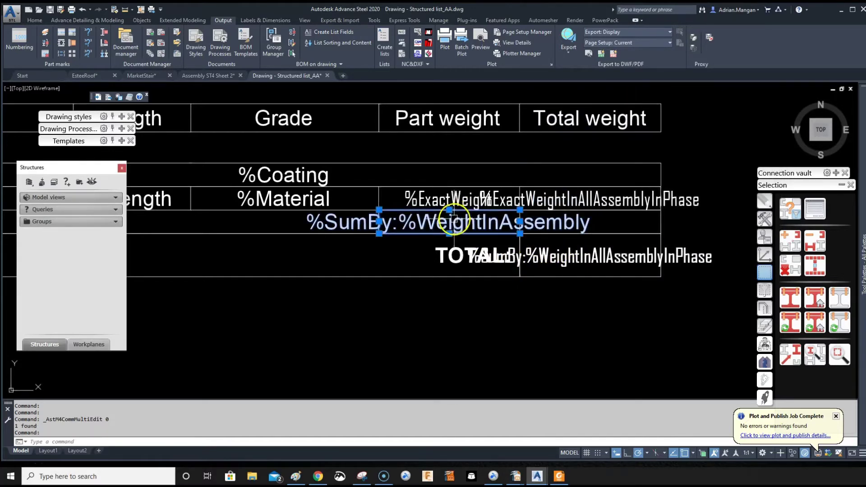
pyautogui.doubleClick(453, 221)
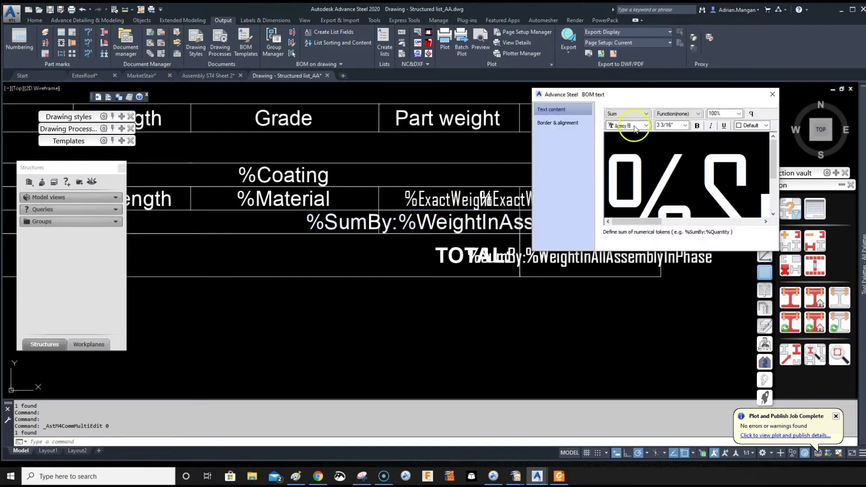
pyautogui.click(739, 115)
pyautogui.click(719, 123)
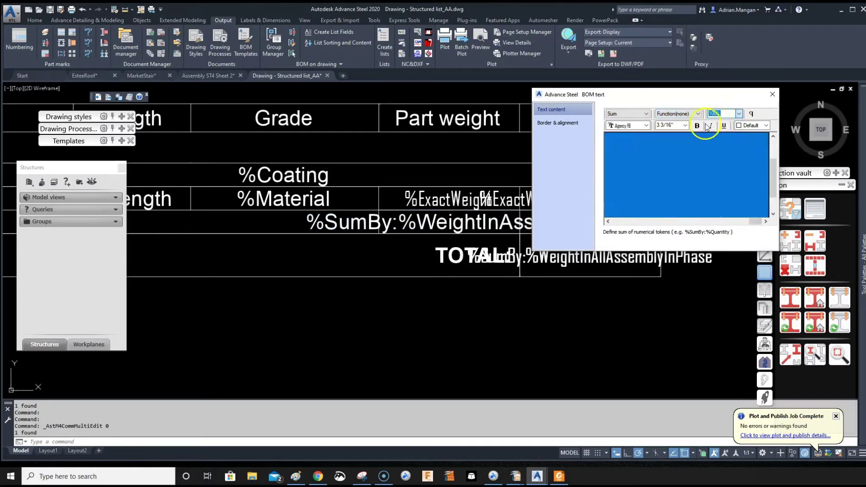
pyautogui.click(648, 142)
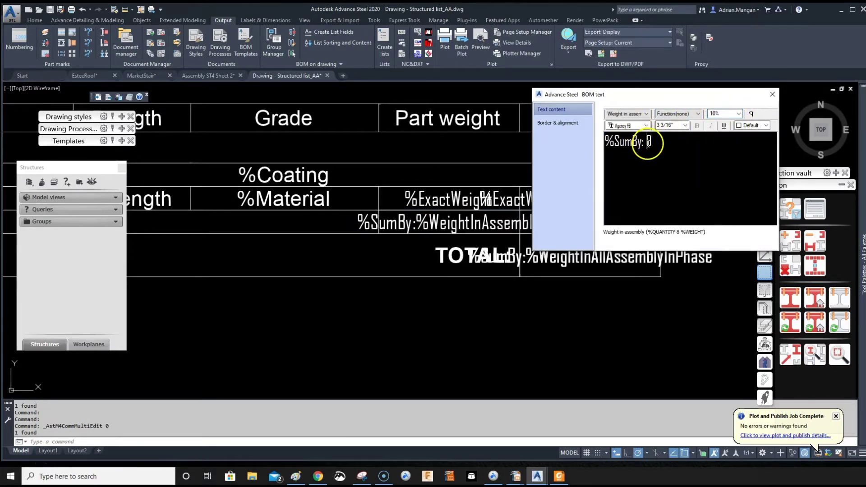
# Step: Replace the token after %SumBy: in the subtotal row's part weight text with Exact weight in assembly, and close the editor
pyautogui.click(647, 114)
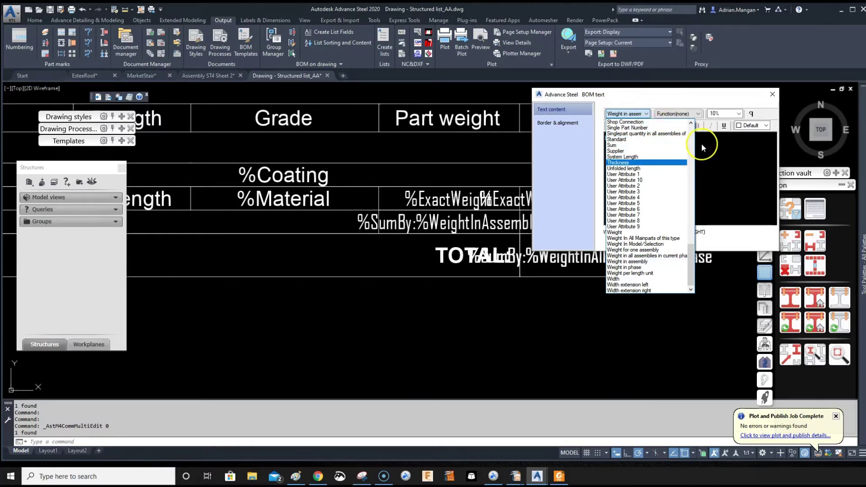
pyautogui.scroll(5, 693, 135)
pyautogui.scroll(10, 693, 135)
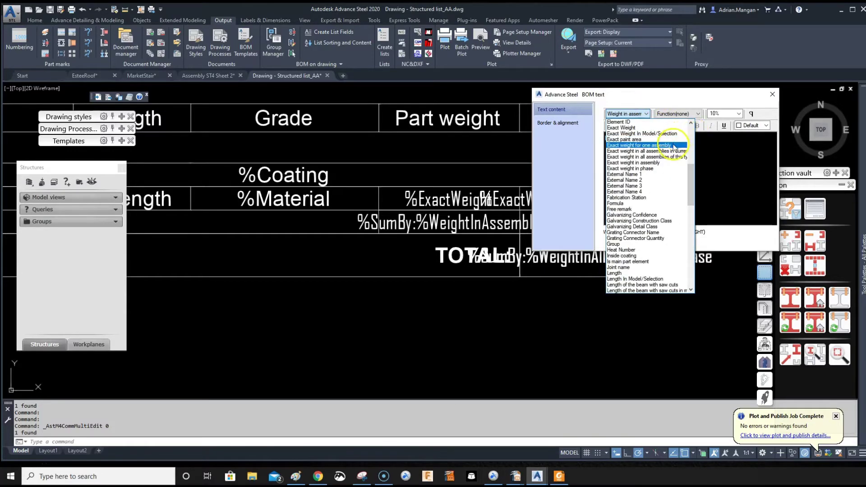
pyautogui.click(677, 134)
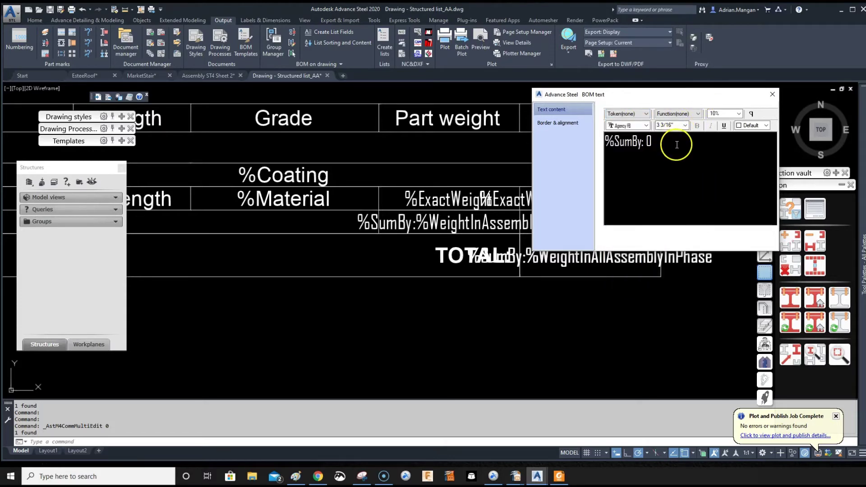
pyautogui.press('BackSpace')
pyautogui.press('BackSpace')
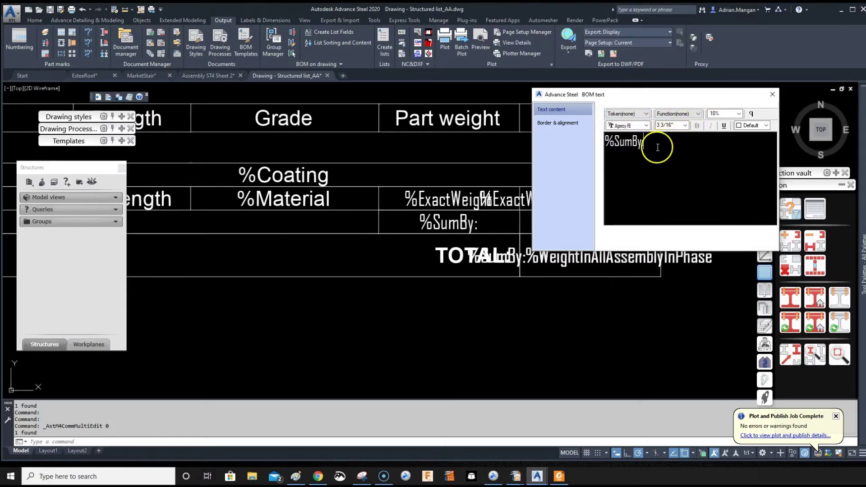
pyautogui.click(646, 113)
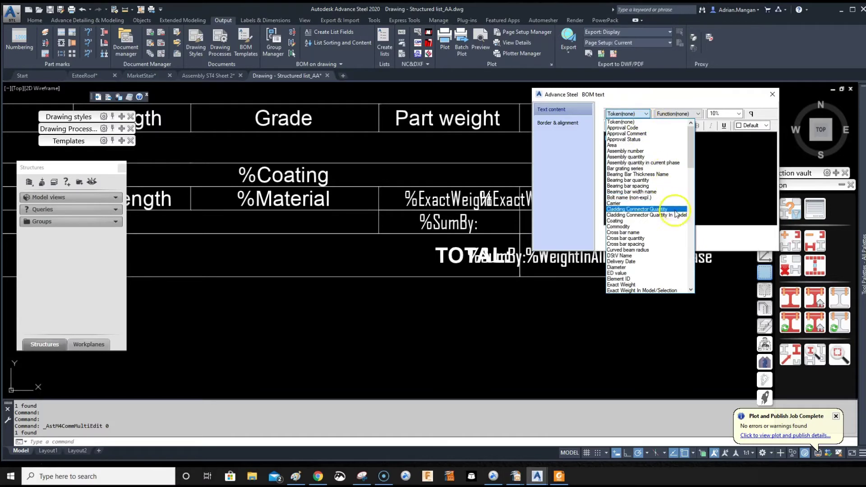
pyautogui.scroll(-5, 693, 232)
pyautogui.scroll(-6, 693, 232)
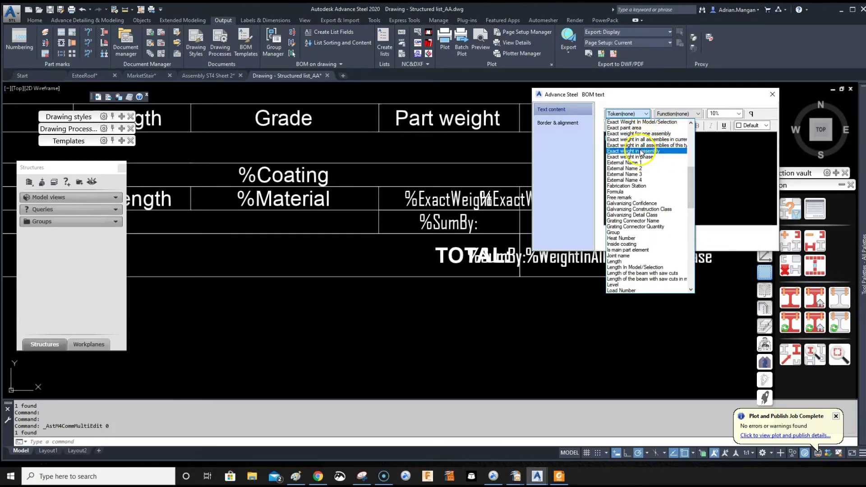
pyautogui.click(639, 152)
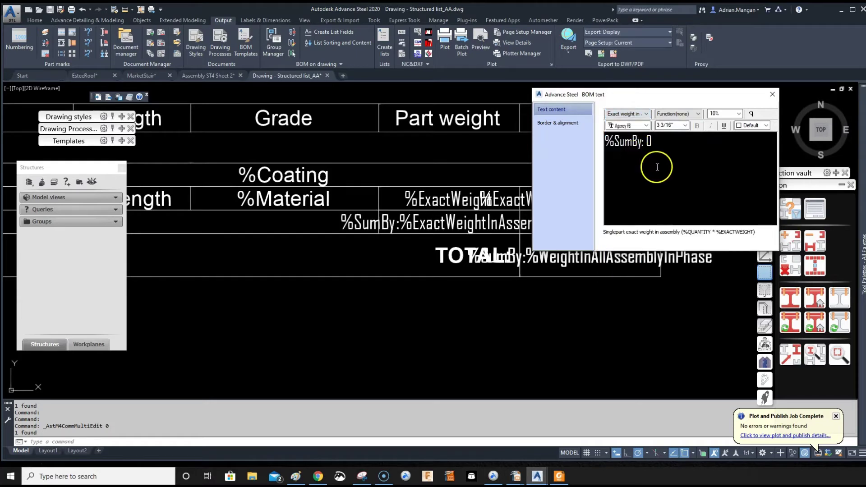
pyautogui.click(772, 95)
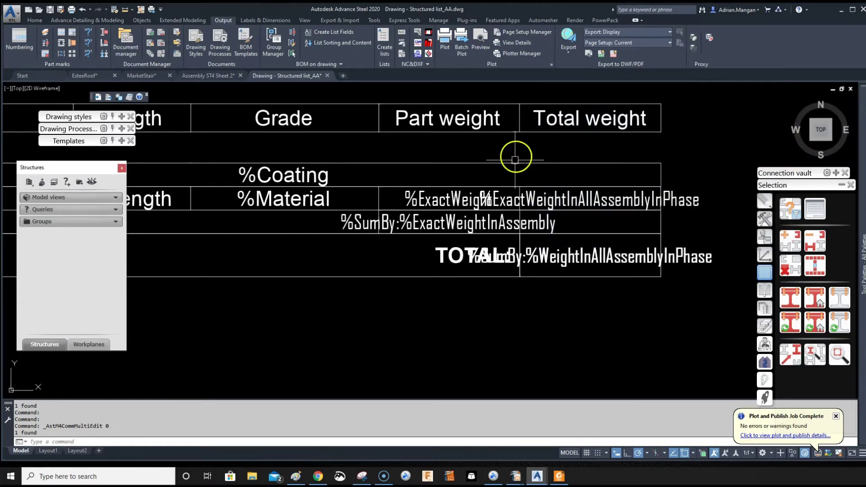
# Step: At 25% editor zoom, replace the token in the TOTAL row's weight sum with %ExactWeightInAllAssemblyInPhase and close the editor
pyautogui.click(605, 260)
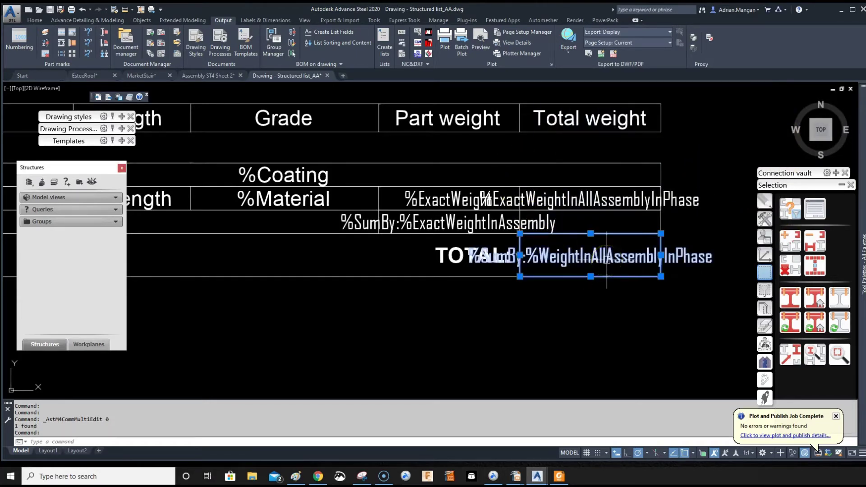
pyautogui.doubleClick(607, 260)
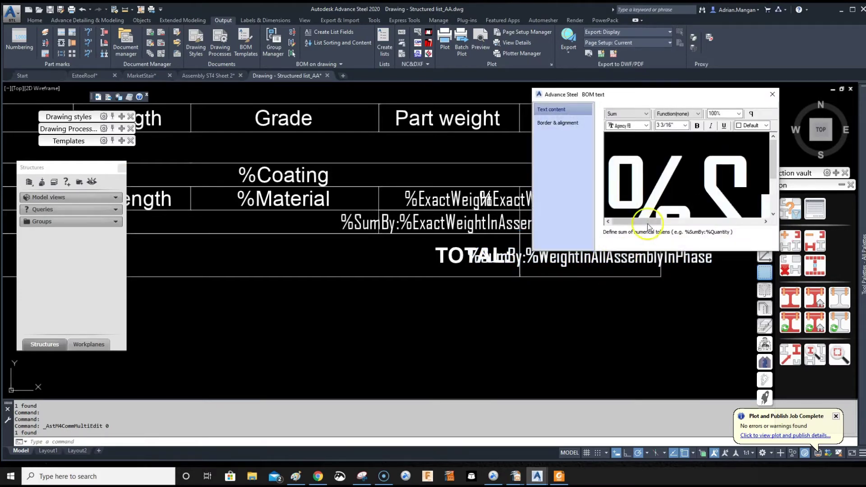
pyautogui.click(730, 113)
pyautogui.click(717, 138)
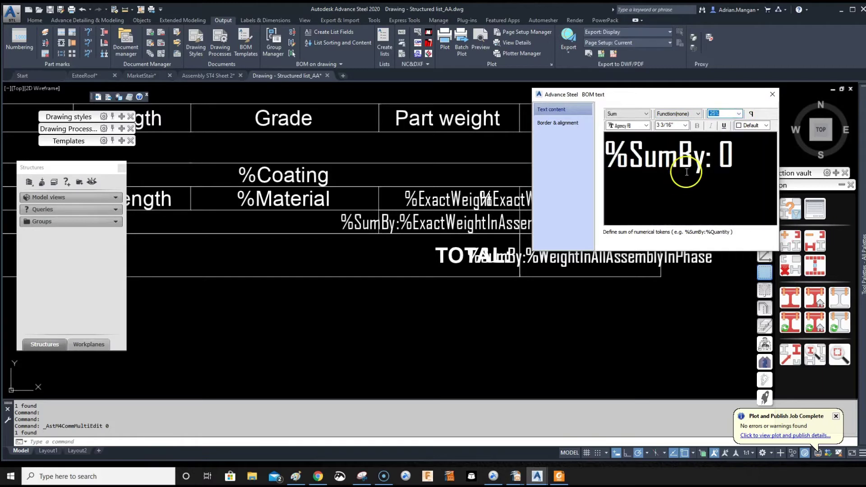
pyautogui.click(722, 158)
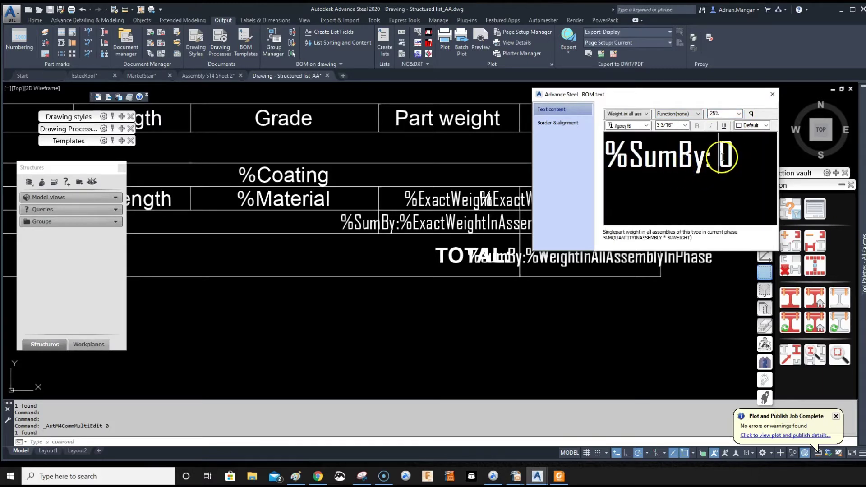
pyautogui.click(649, 116)
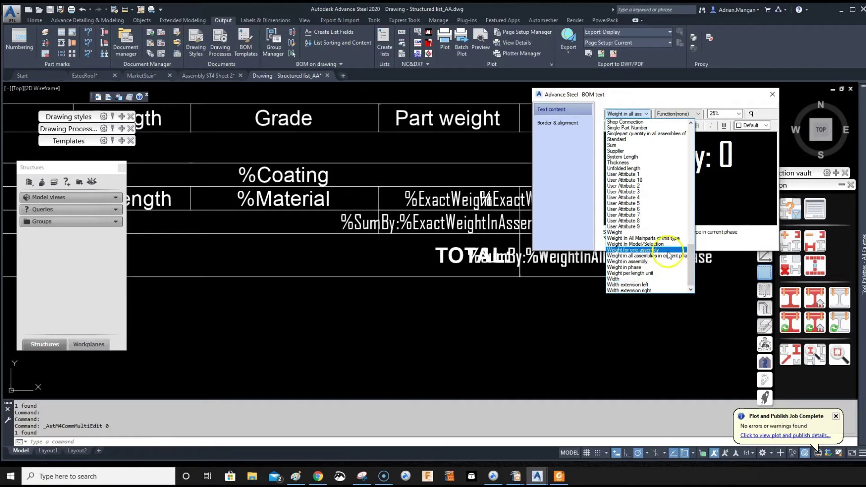
pyautogui.click(676, 99)
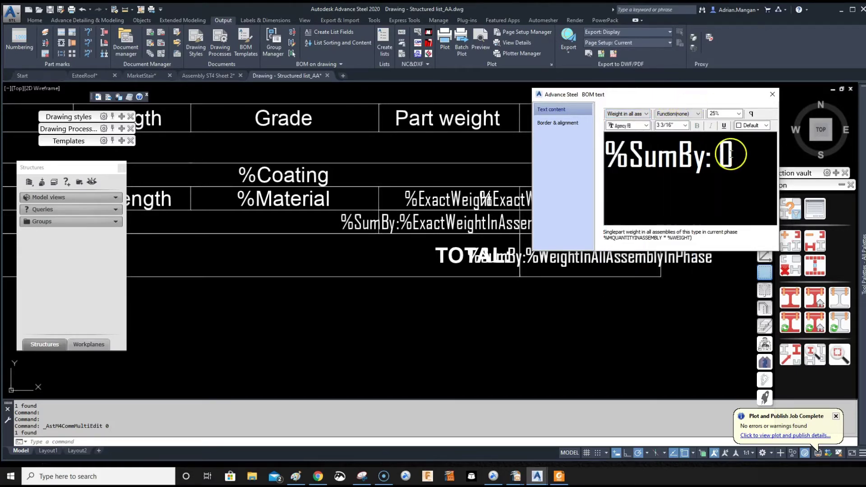
pyautogui.click(745, 159)
pyautogui.press('BackSpace')
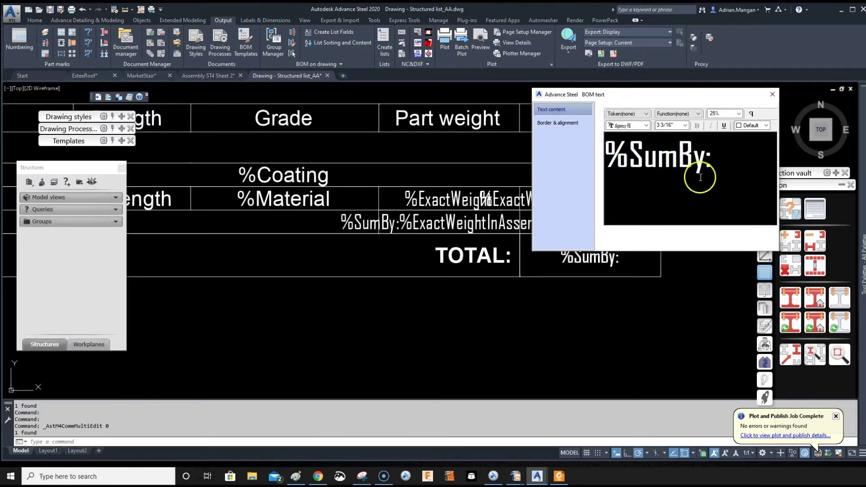
pyautogui.click(647, 114)
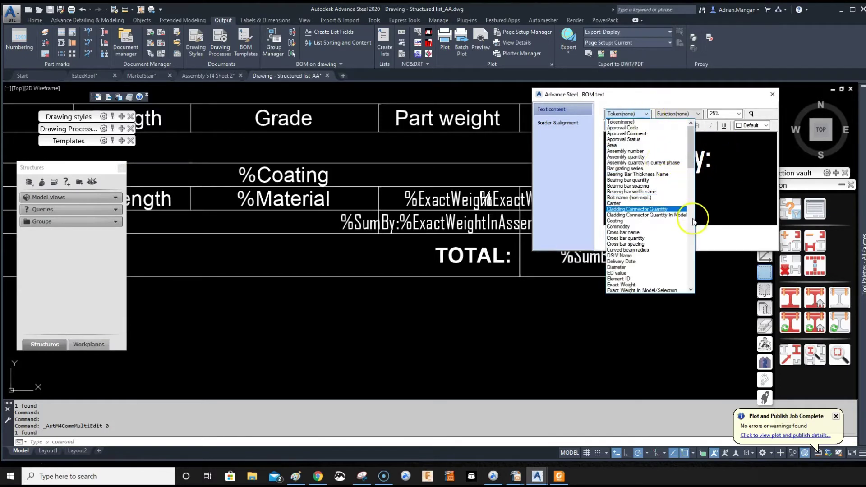
pyautogui.scroll(-5, 695, 222)
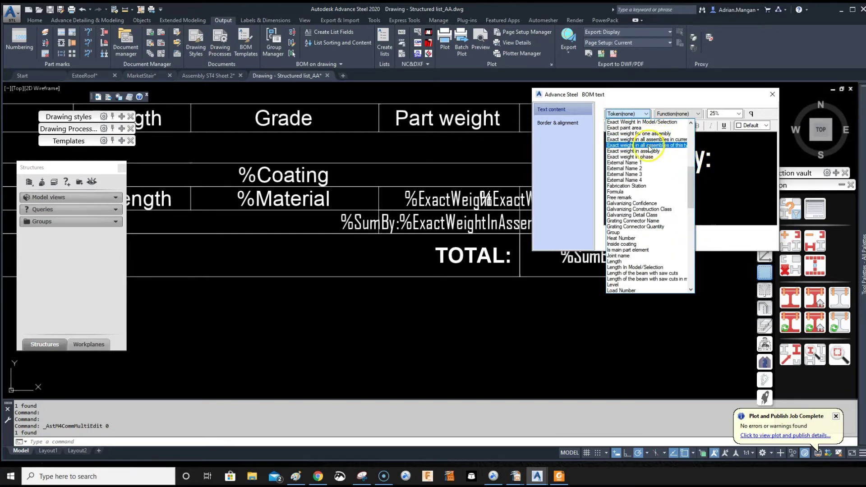
pyautogui.click(648, 145)
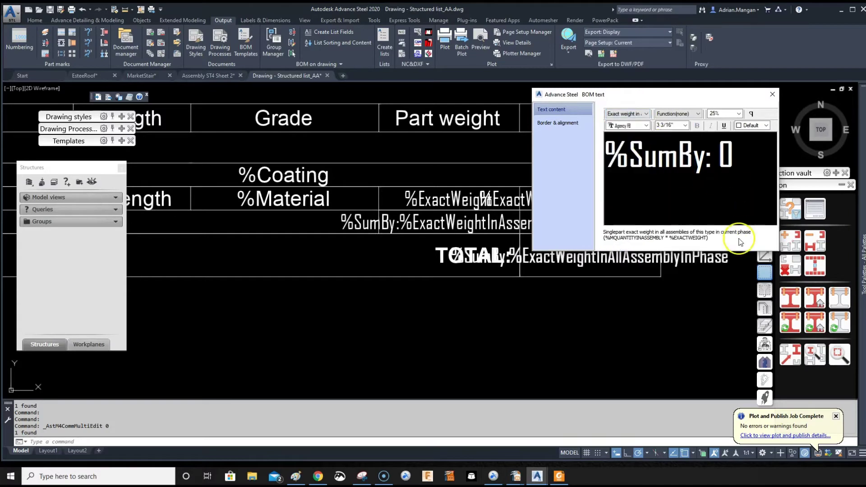
pyautogui.click(772, 96)
# Step: Copy the TOTAL: label cell into the free space below the TOTAL row
pyautogui.moveTo(616, 273); pyautogui.dragTo(691, 276, button='middle')
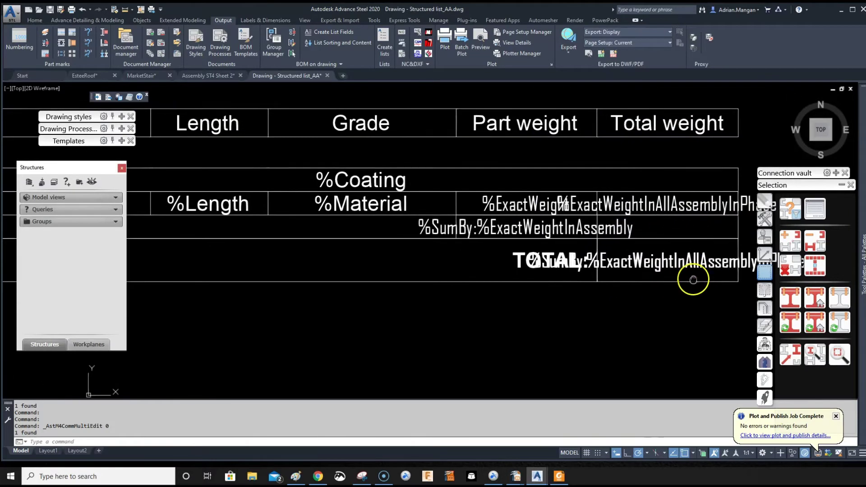
pyautogui.click(515, 252)
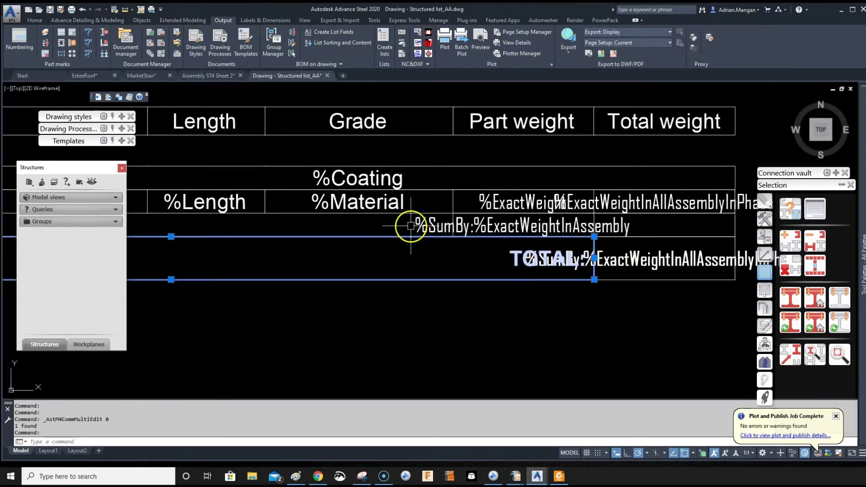
pyautogui.rightClick(490, 269)
pyautogui.click(519, 254)
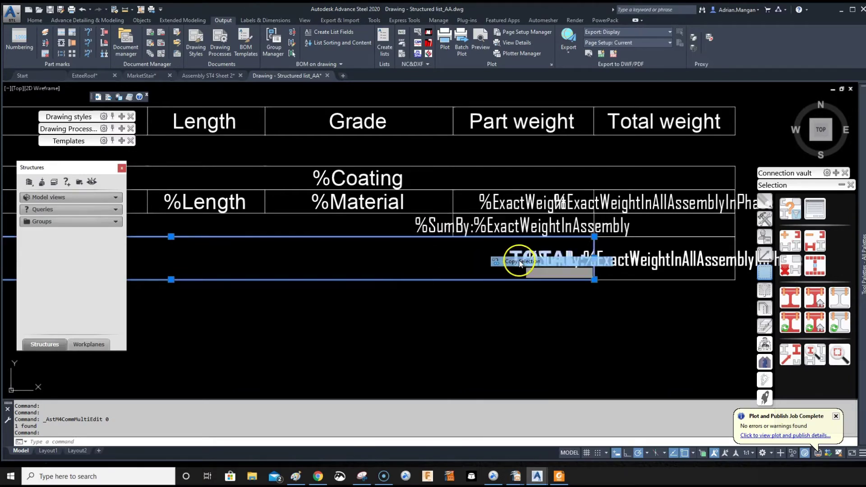
pyautogui.click(555, 319)
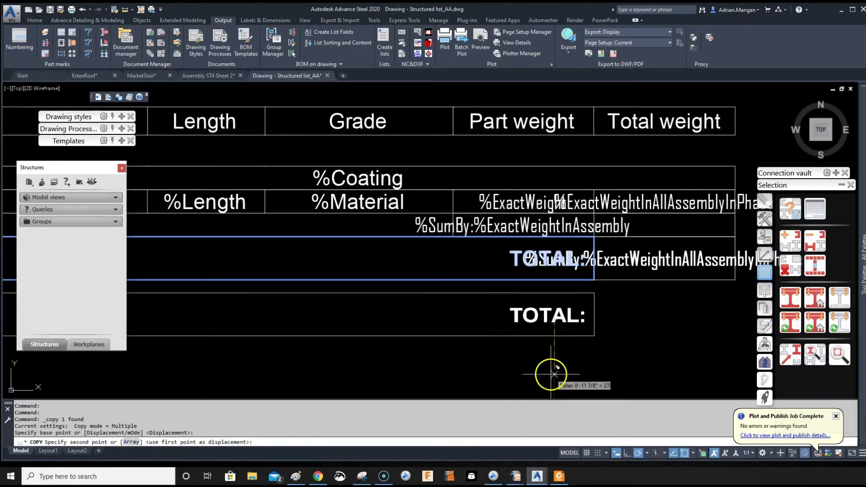
pyautogui.click(456, 370)
pyautogui.press('Escape')
# Step: At 25% editor zoom, change the copied label cell's text to "Total Weight One Assembly:" and close the editor
pyautogui.doubleClick(464, 319)
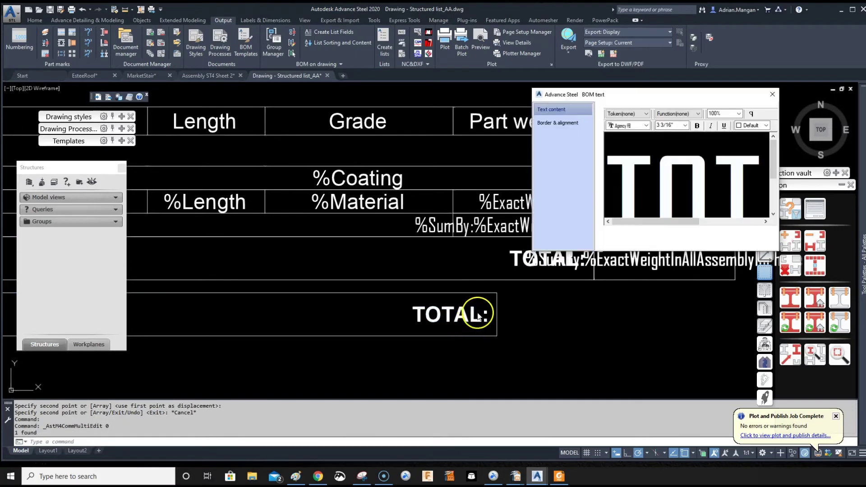
pyautogui.click(725, 113)
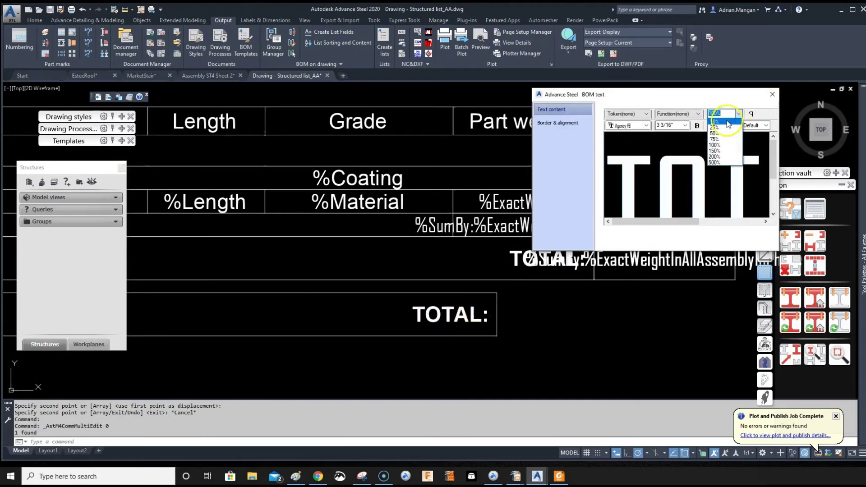
pyautogui.click(722, 145)
pyautogui.click(665, 163)
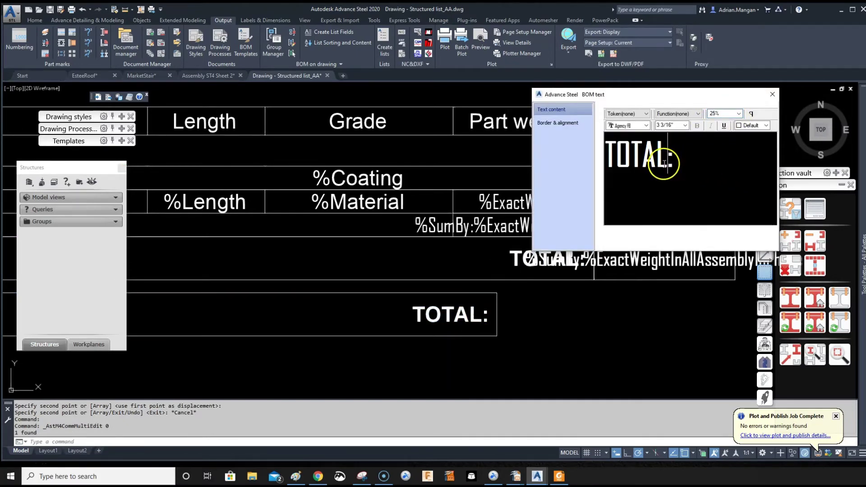
pyautogui.press('BackSpace')
pyautogui.press('BackSpace')
pyautogui.press('BackSpace')
pyautogui.press('BackSpace')
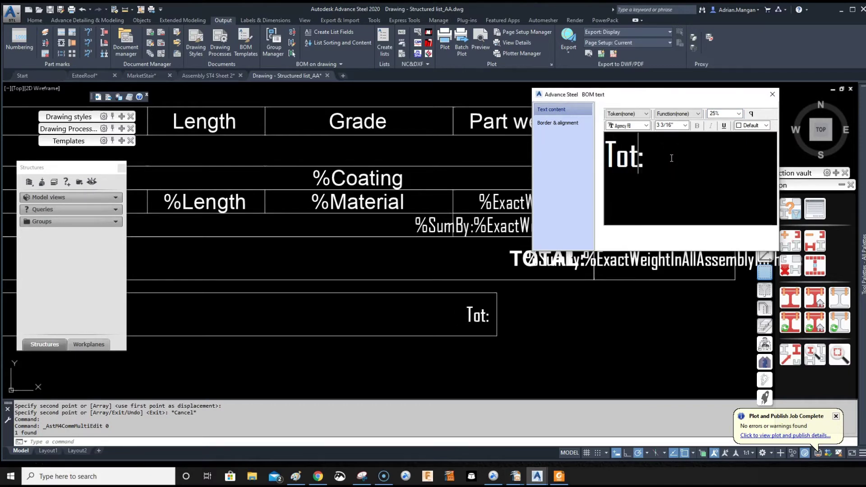
pyautogui.write('otal We')
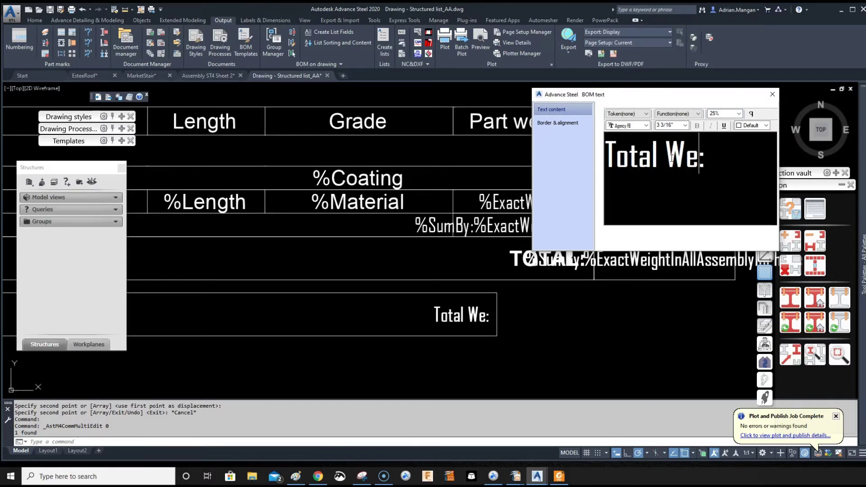
pyautogui.write('ight ')
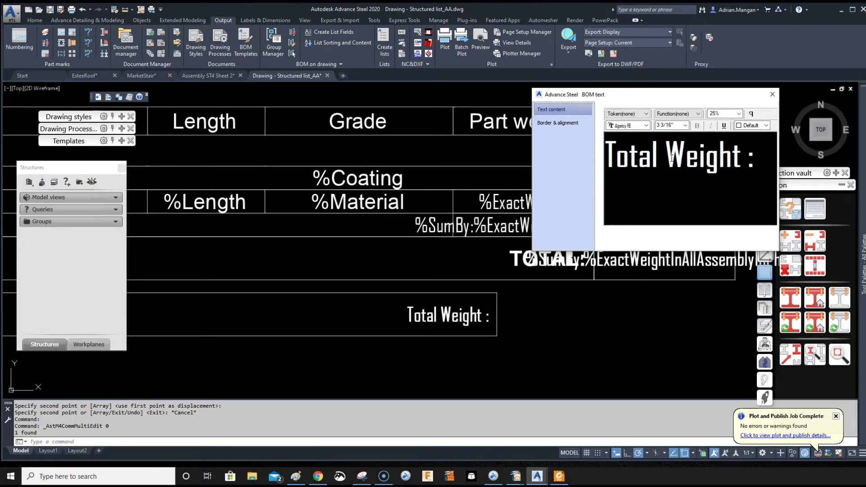
pyautogui.write('One')
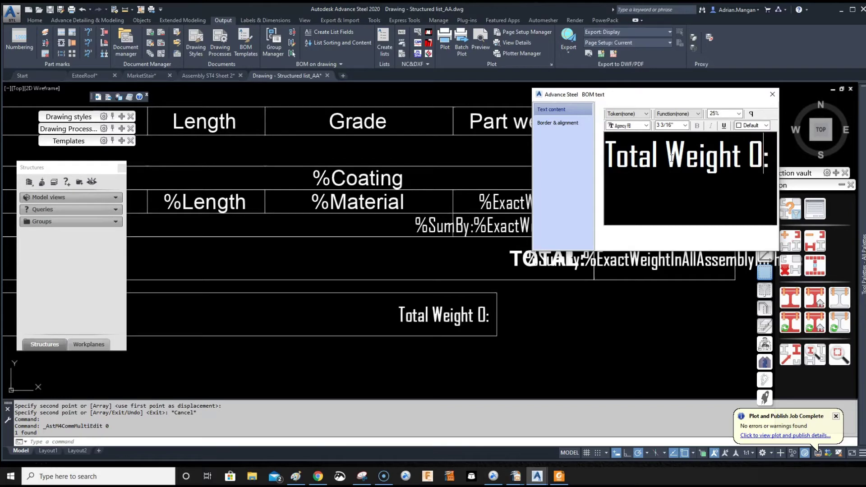
pyautogui.write(' Assem')
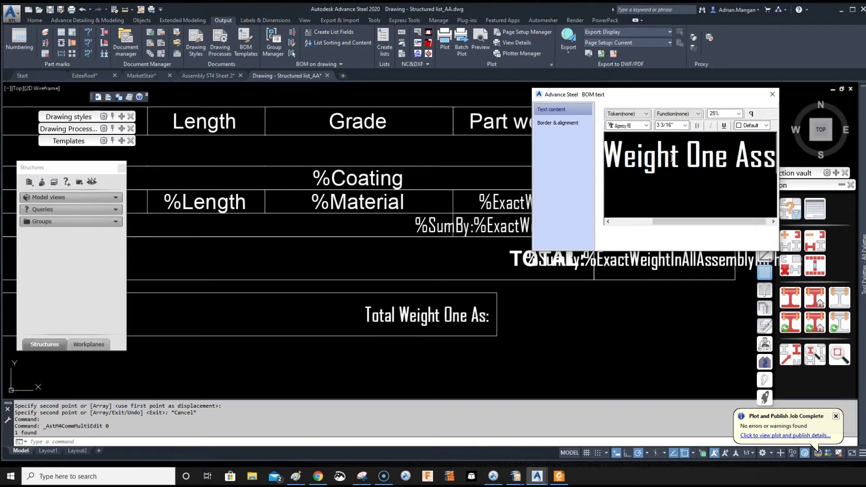
pyautogui.write('bly')
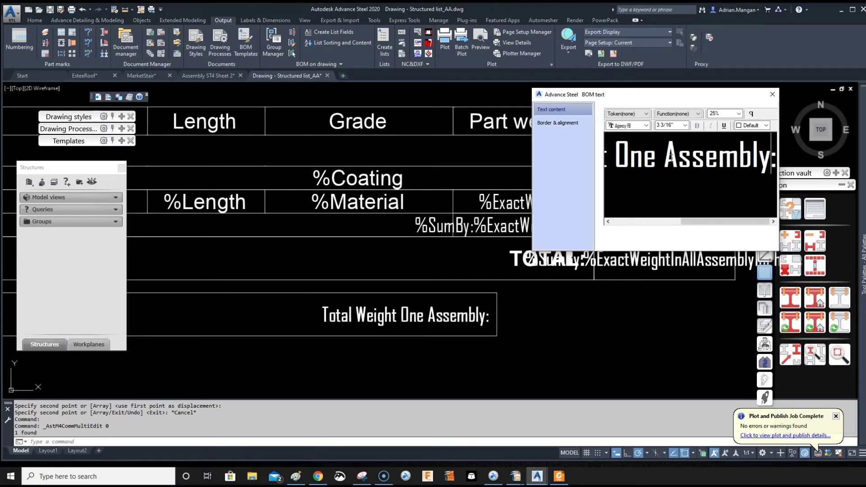
pyautogui.click(774, 95)
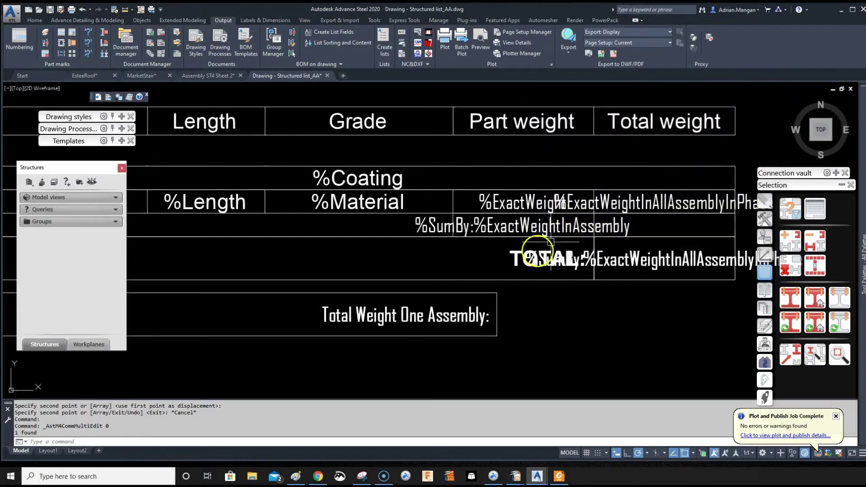
# Step: Move the "Total Weight One Assembly:" cell into the subtotal row, with its upper-right corner at the Part weight column's left line
pyautogui.click(472, 293)
pyautogui.rightClick(486, 293)
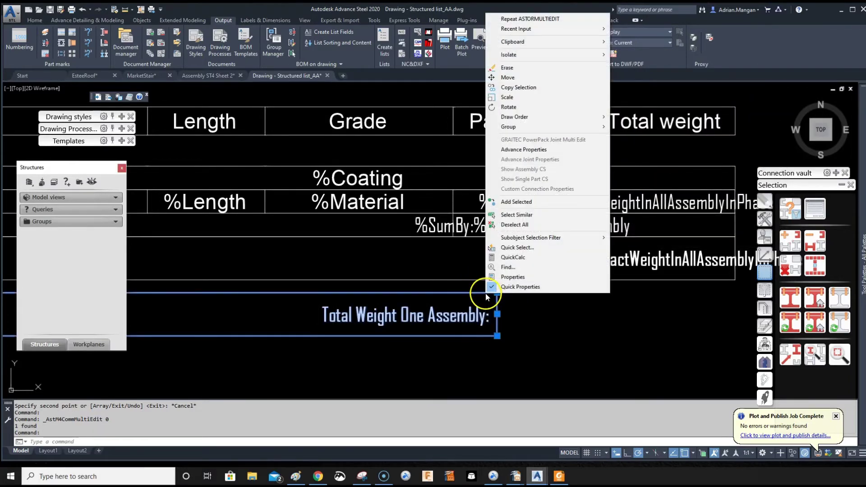
pyautogui.click(515, 77)
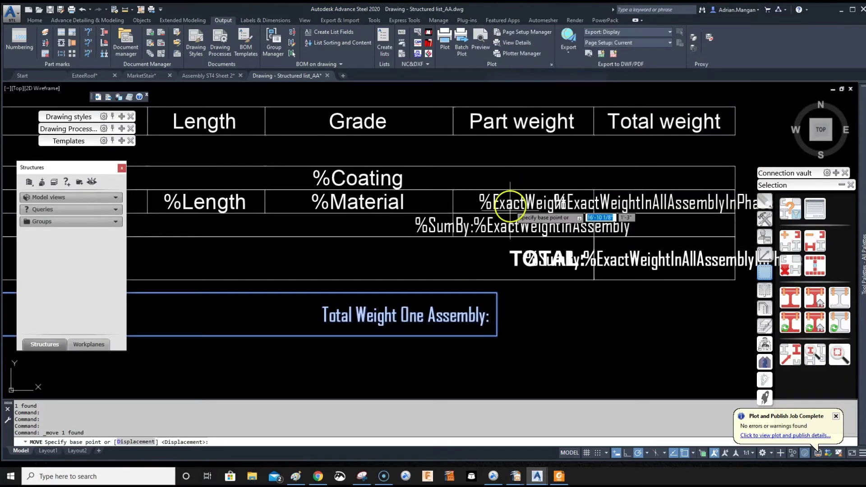
pyautogui.click(497, 293)
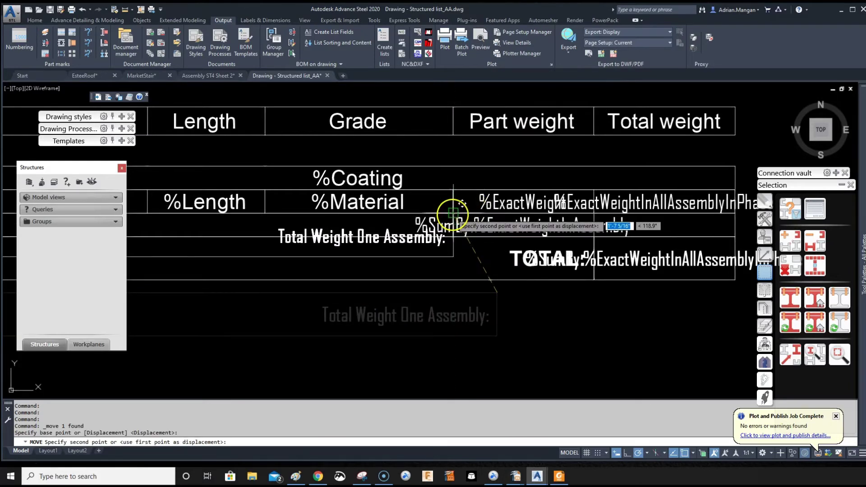
pyautogui.click(454, 213)
# Step: Stretch the label cell's bottom edge to the subtotal row's lower line and its left edge to the Description column's left line
pyautogui.click(448, 239)
pyautogui.click(453, 256)
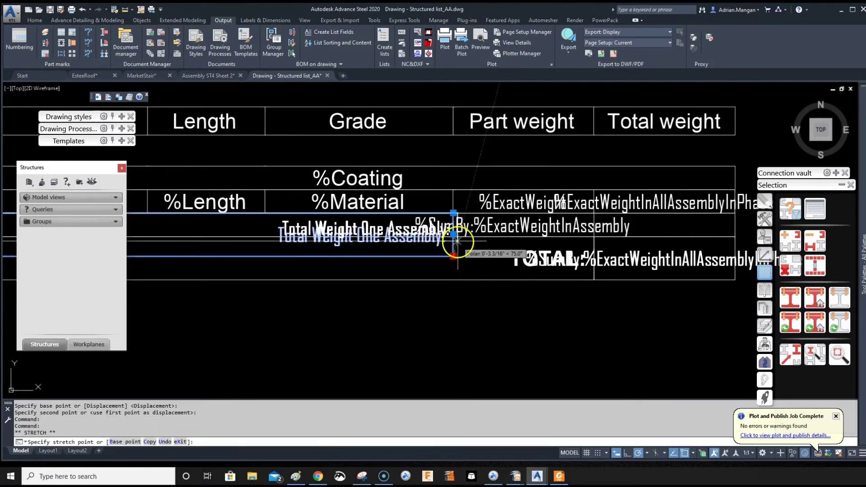
pyautogui.moveTo(453, 240)
pyautogui.mouseDown(button='middle')
pyautogui.moveTo(556, 294)
pyautogui.moveTo(721, 296)
pyautogui.mouseUp(button='middle')
pyautogui.scroll(-2, 354, 285)
pyautogui.moveTo(355, 284); pyautogui.dragTo(553, 273, button='middle')
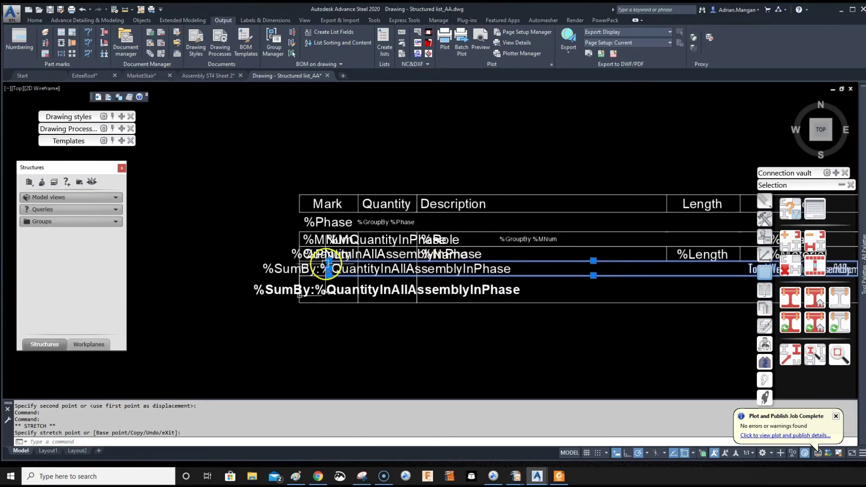
pyautogui.click(329, 268)
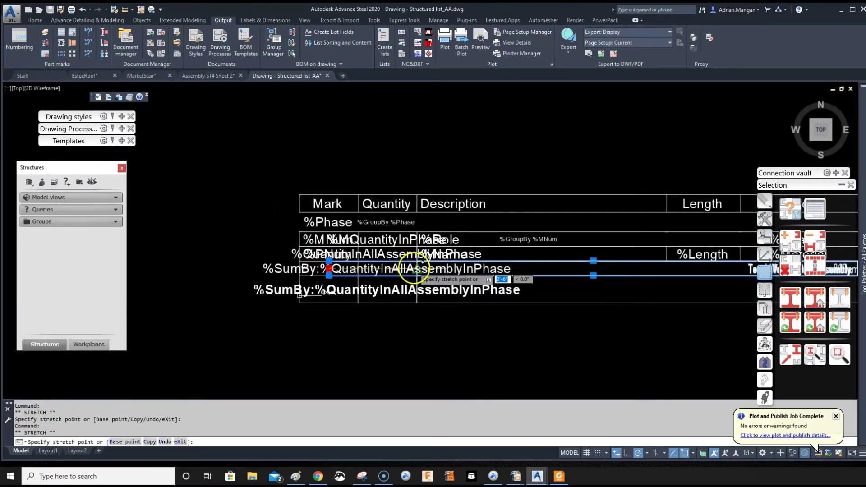
pyautogui.press('Escape')
pyautogui.scroll(-3, 483, 300)
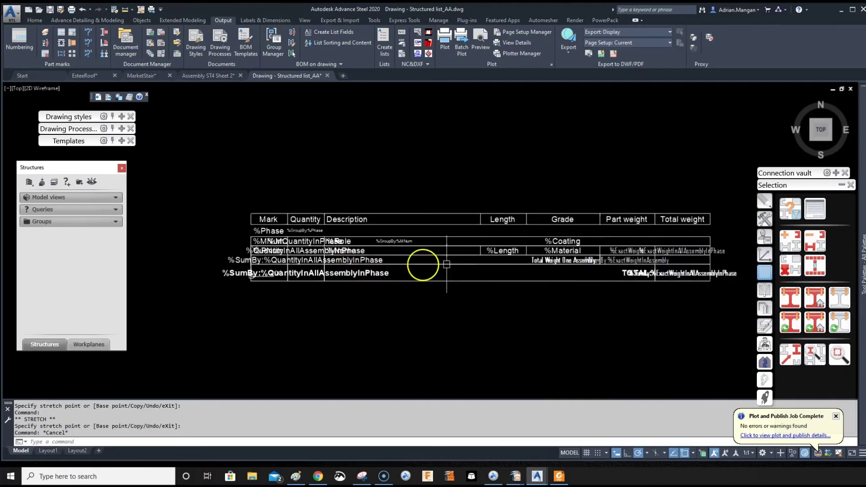
# Step: Turn on group selection and check whether the "Total Weight One Assembly:" cell belongs to the subtotal row's group
pyautogui.click(291, 54)
pyautogui.scroll(4, 543, 261)
pyautogui.click(534, 260)
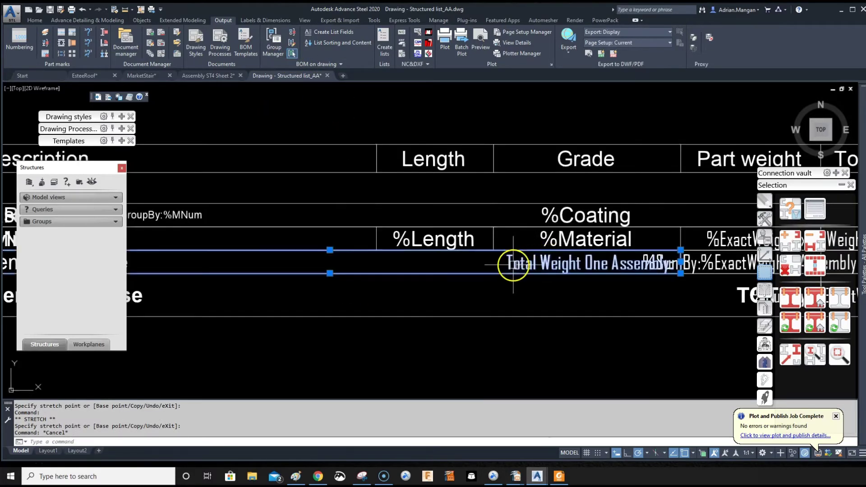
pyautogui.scroll(-4, 513, 265)
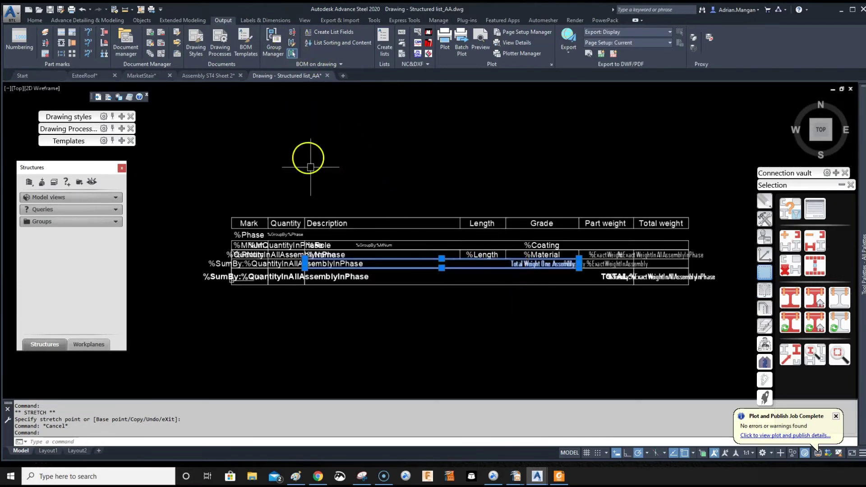
pyautogui.press('Escape')
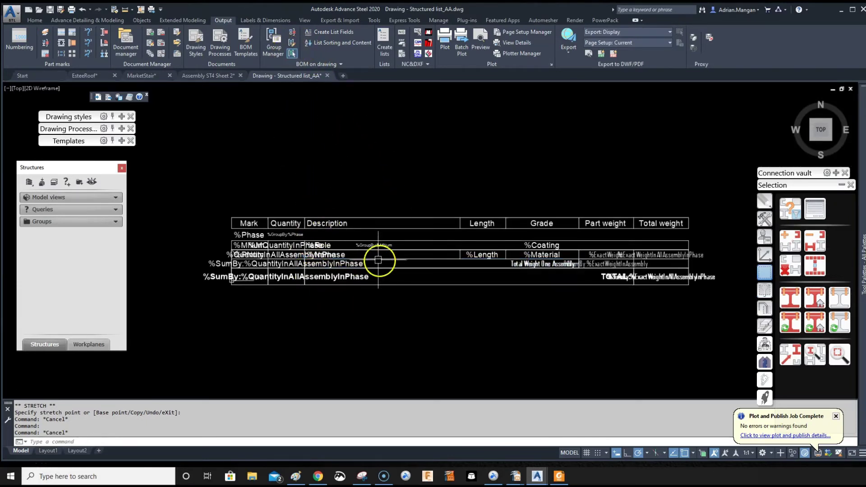
# Step: Add the "Total Weight One Assembly:" cell to the subtotal row's group and check the group by selecting it
pyautogui.click(291, 42)
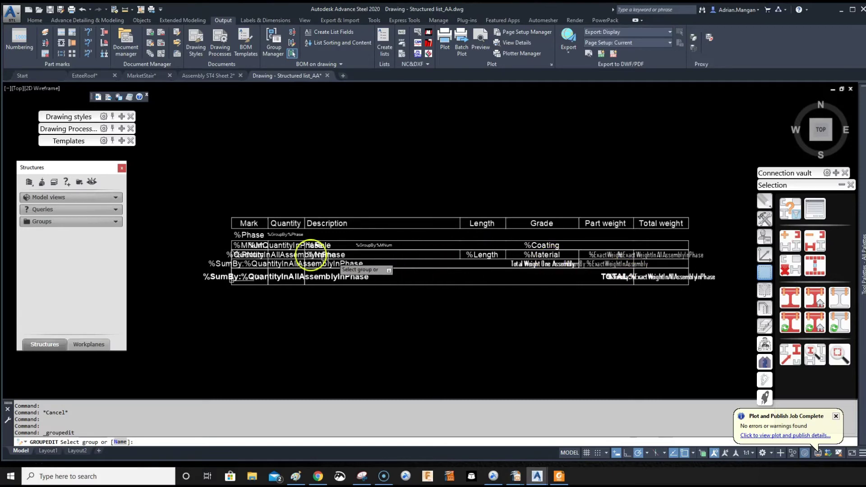
pyautogui.scroll(4, 311, 255)
pyautogui.click(281, 269)
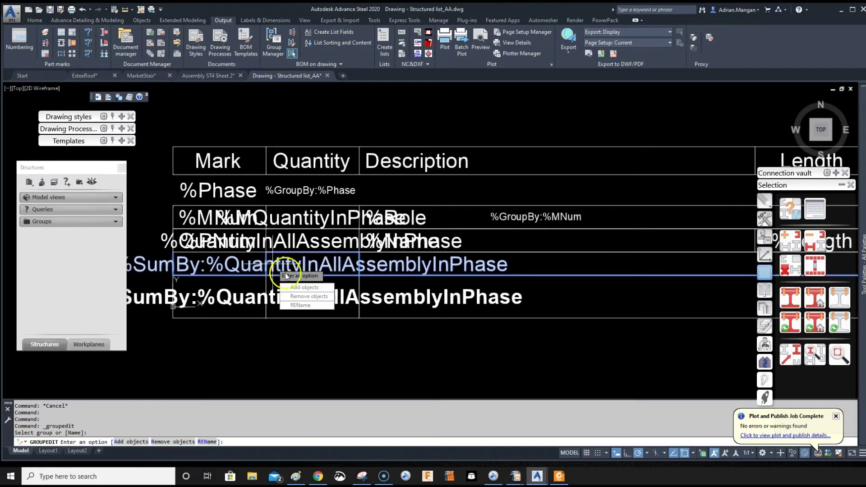
pyautogui.click(318, 288)
pyautogui.scroll(-4, 489, 257)
pyautogui.scroll(3, 505, 262)
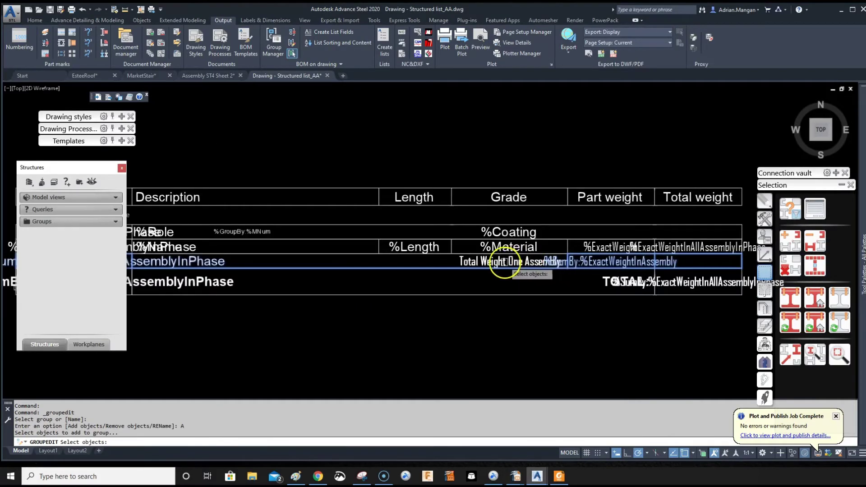
pyautogui.click(505, 261)
pyautogui.press('Return')
pyautogui.click(506, 258)
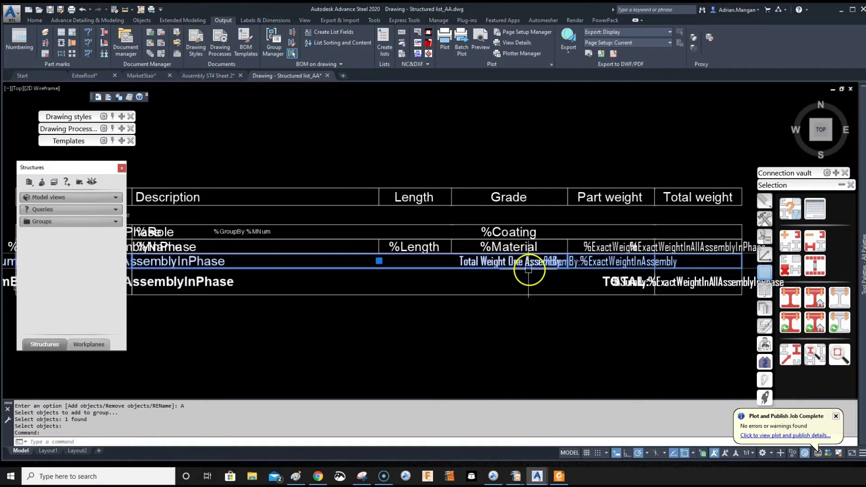
pyautogui.press('Escape')
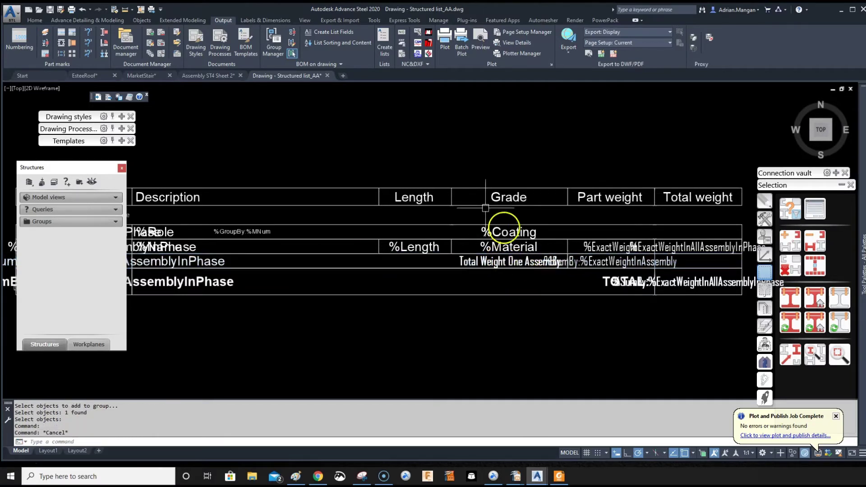
# Step: Close the Drawing - Structured list_AA template, saving its changes, and return to the Assembly ST4 Sheet 2 drawing
pyautogui.click(328, 75)
pyautogui.click(432, 254)
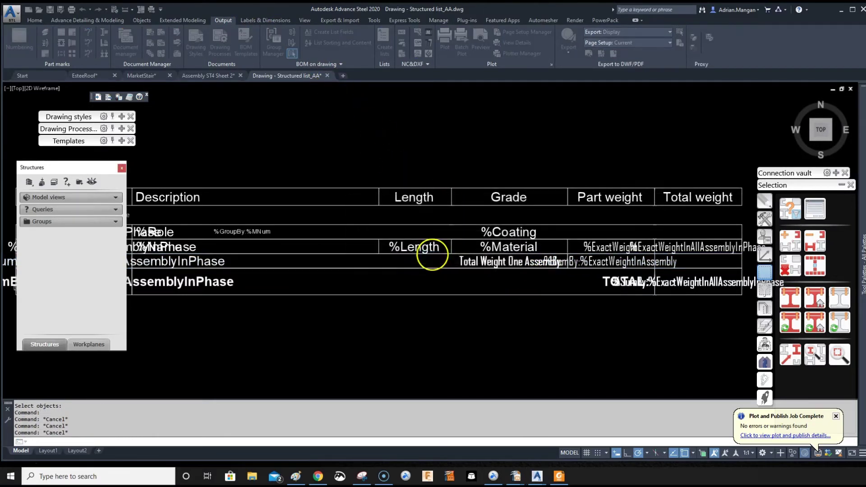
pyautogui.scroll(-2, 518, 223)
pyautogui.scroll(1, 590, 289)
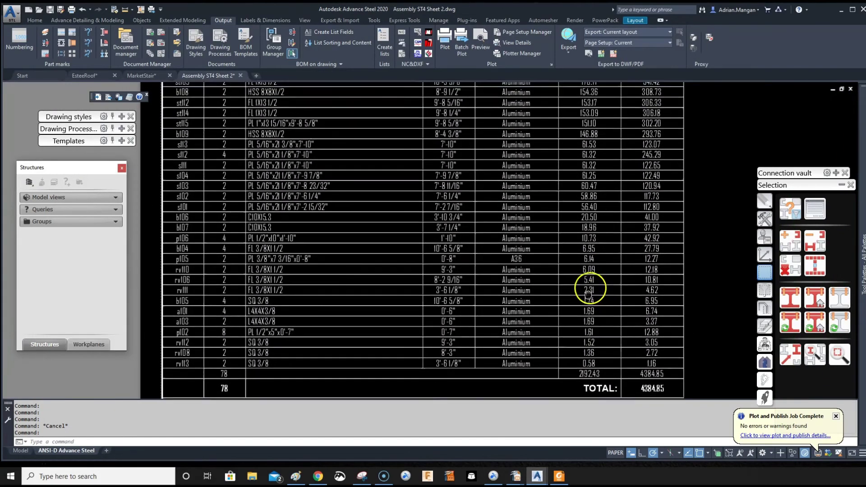
# Step: Change the sheet's BOM template to Drawing - Structured list_AA.dwg and close the list properties
pyautogui.scroll(-2, 590, 288)
pyautogui.click(365, 112)
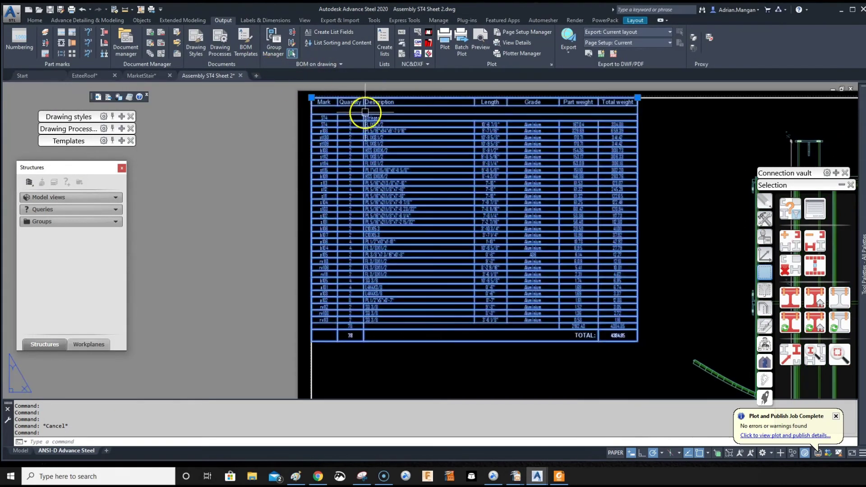
pyautogui.doubleClick(364, 112)
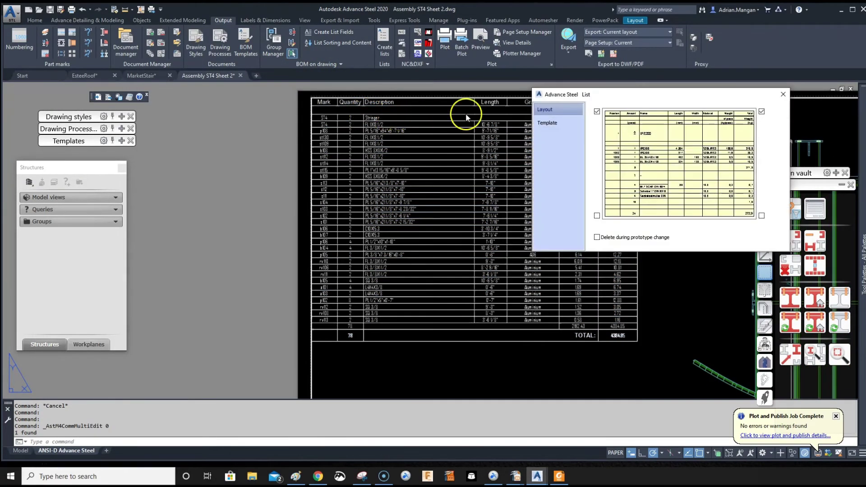
pyautogui.click(569, 122)
pyautogui.scroll(-3, 665, 216)
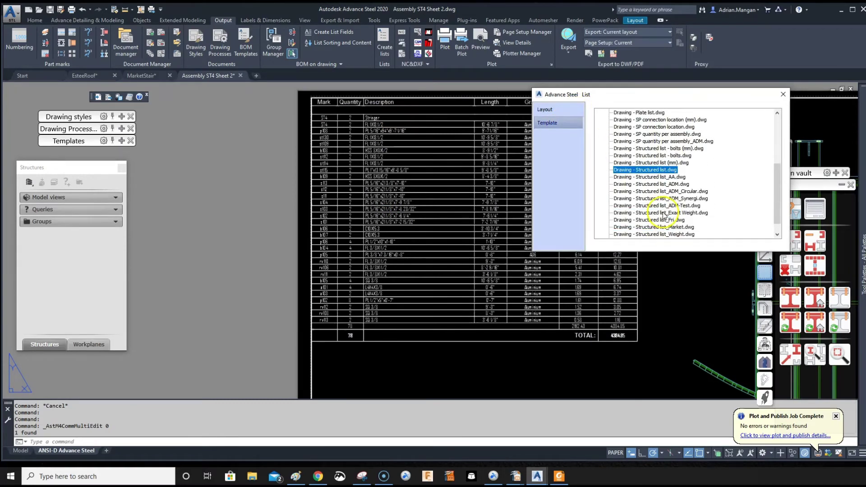
pyautogui.click(679, 177)
pyautogui.click(785, 95)
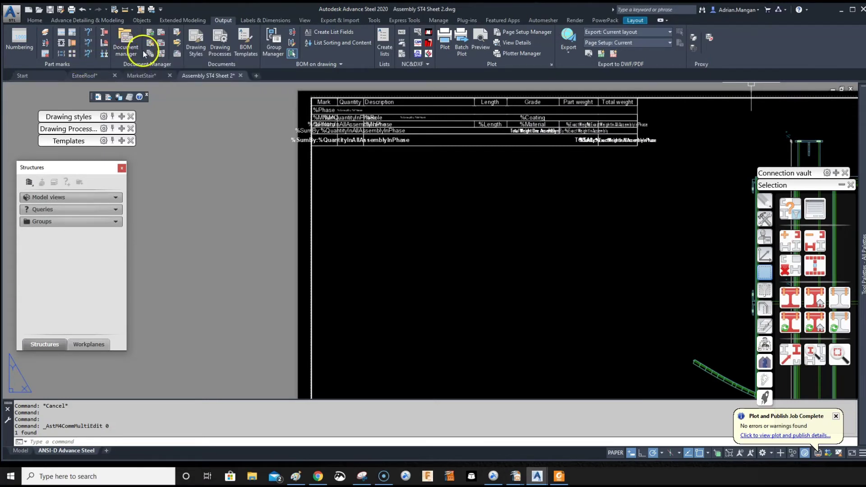
# Step: Update the lists on the assembly sheet and inspect the part weights and total weights in the BOM
pyautogui.click(250, 20)
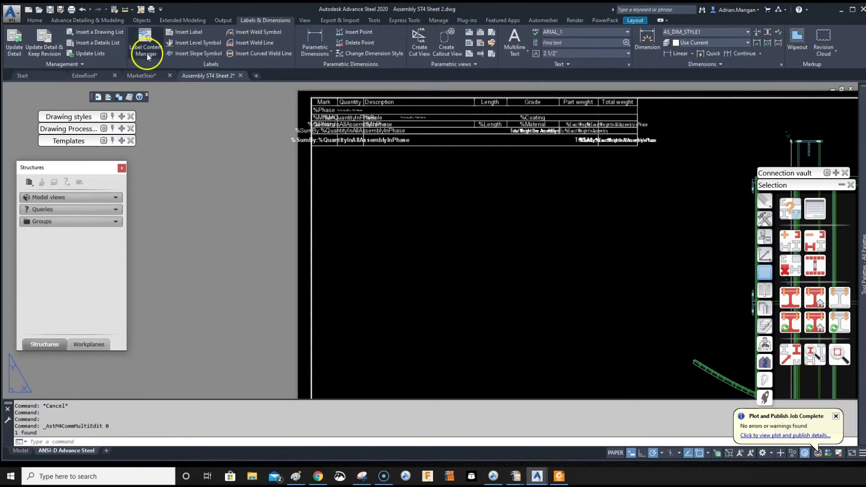
pyautogui.click(95, 54)
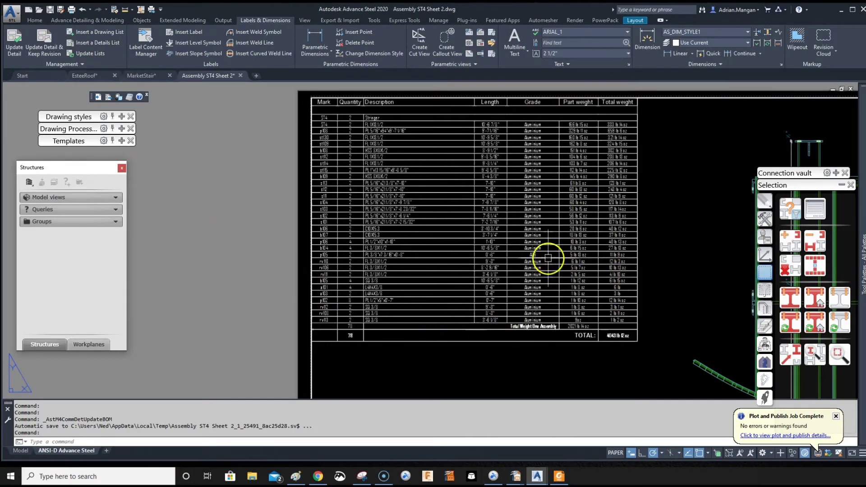
pyautogui.scroll(5, 533, 253)
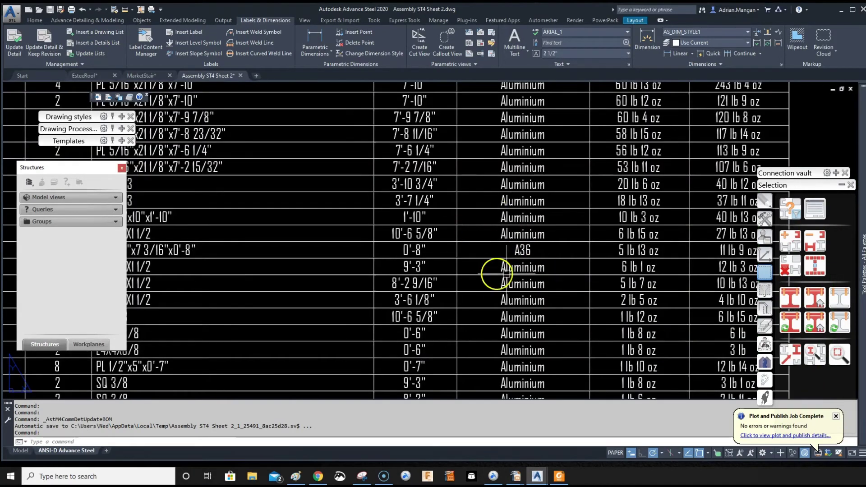
pyautogui.scroll(-5, 538, 255)
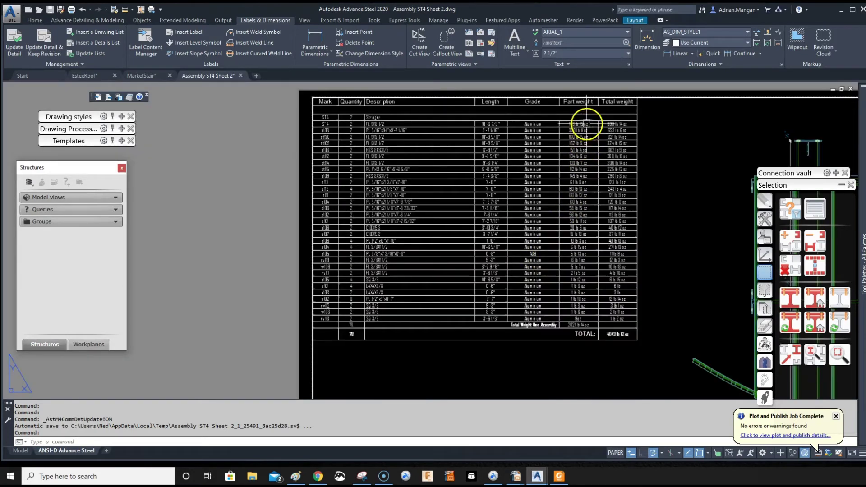
pyautogui.scroll(3, 586, 124)
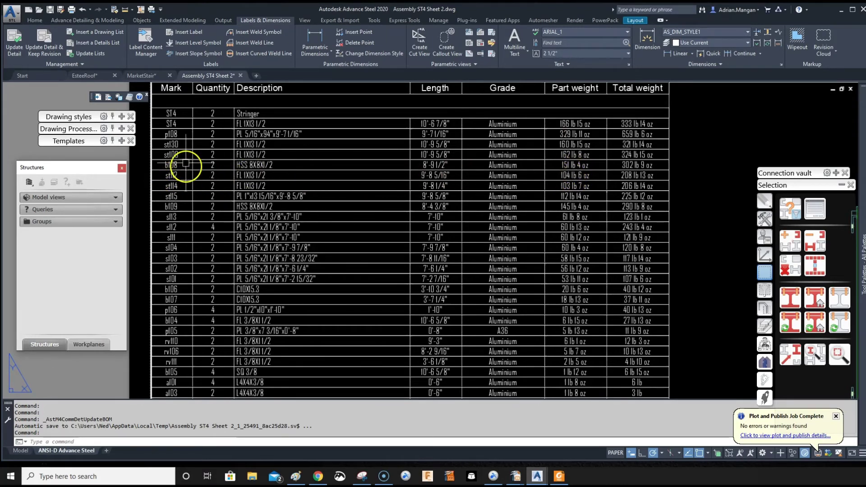
# Step: Check the exact weight of stringer st112 in the MarketStair model, and return to Assembly ST4 Sheet 2 to compare its part weight
pyautogui.click(150, 75)
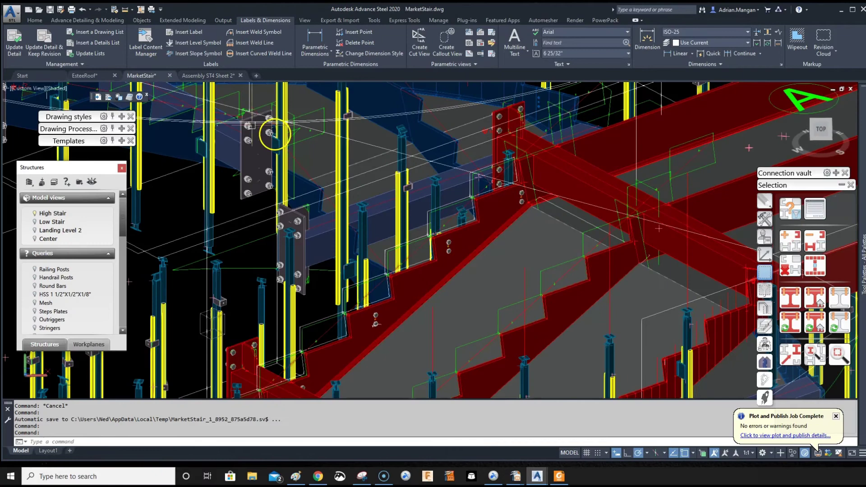
pyautogui.click(501, 204)
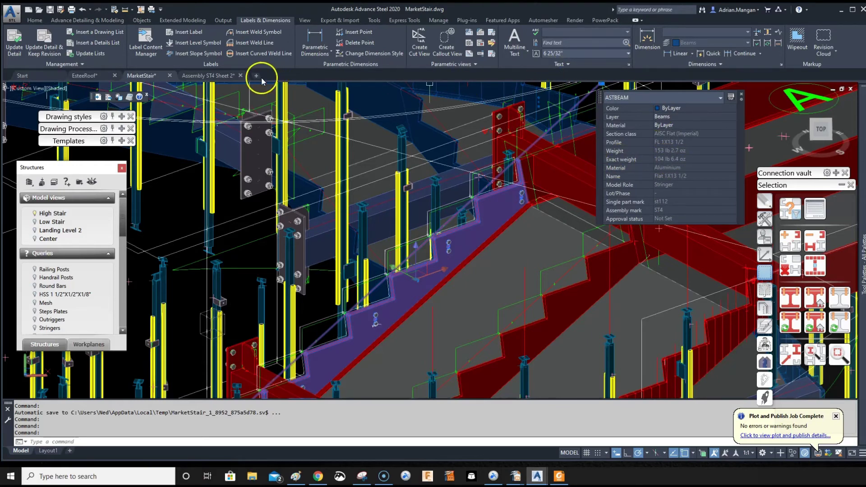
pyautogui.click(225, 74)
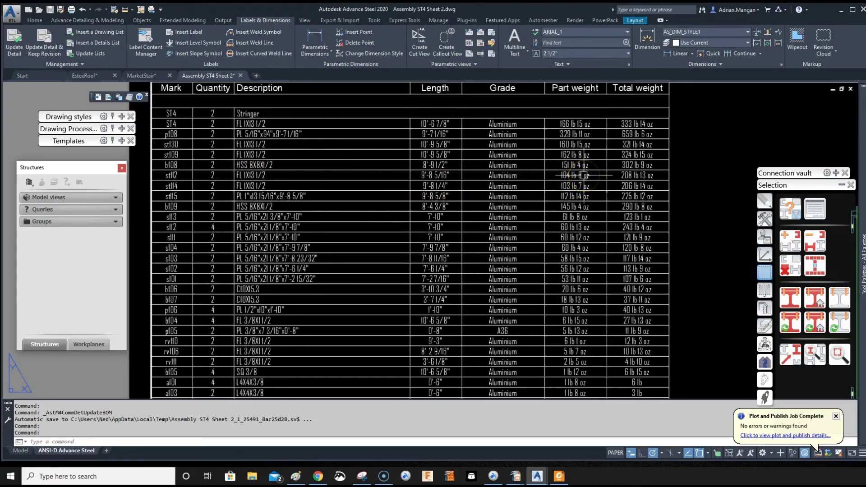
# Step: Switch to Foxit Reader, examine the part weights and totals in the earlier Assembly ST4 Sheet 2 PDF, and return to Advance Steel
pyautogui.click(569, 479)
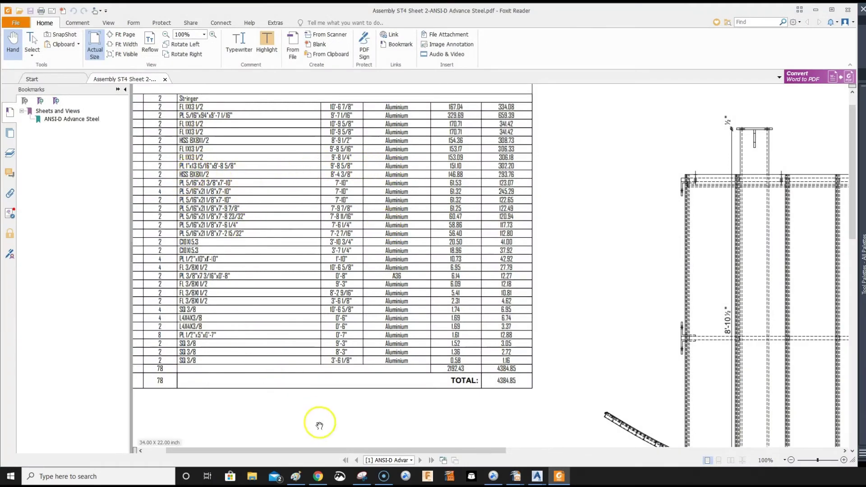
pyautogui.moveTo(321, 445); pyautogui.dragTo(187, 441)
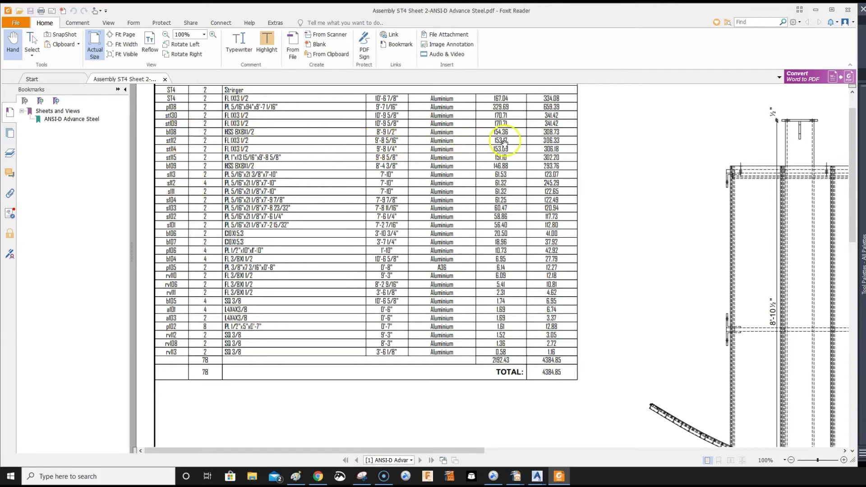
pyautogui.scroll(1, 508, 141)
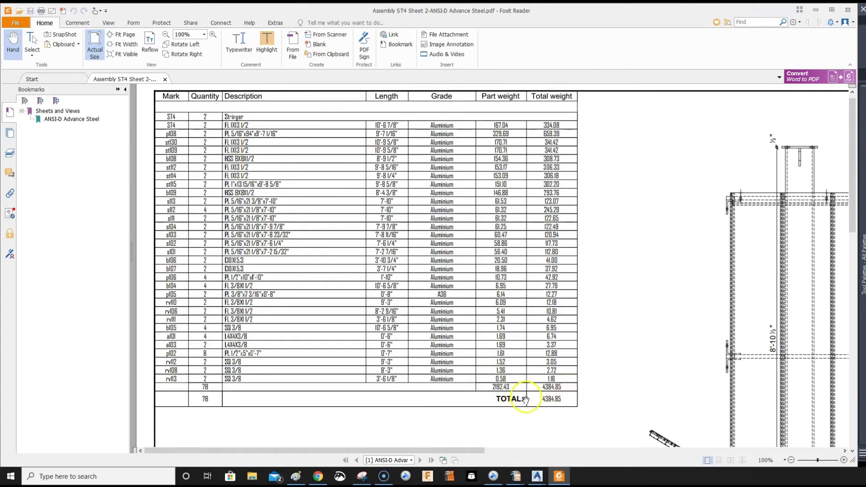
pyautogui.scroll(1, 567, 266)
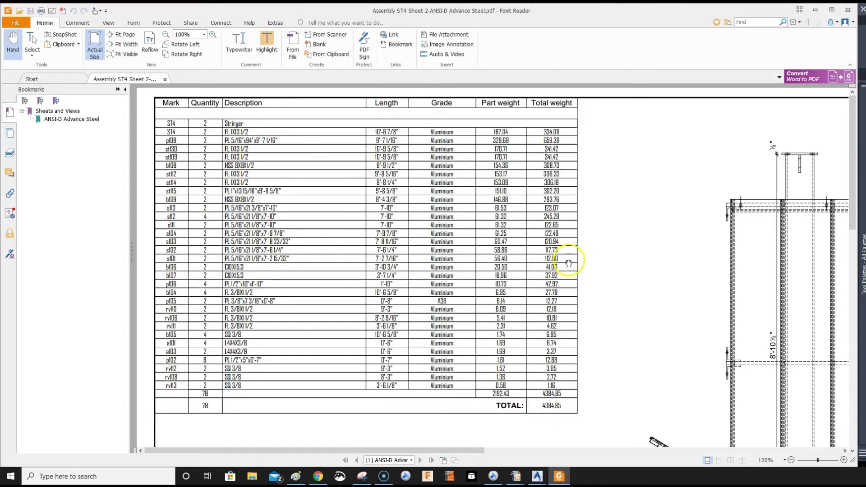
pyautogui.scroll(-1, 569, 263)
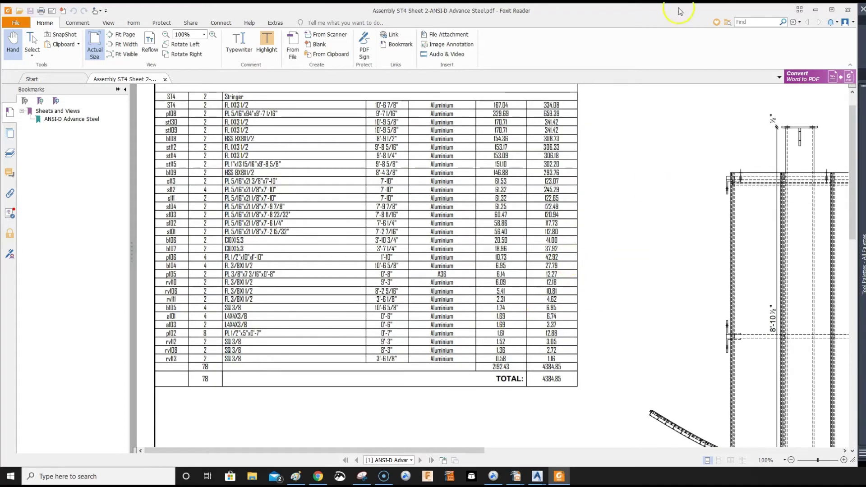
pyautogui.click(816, 12)
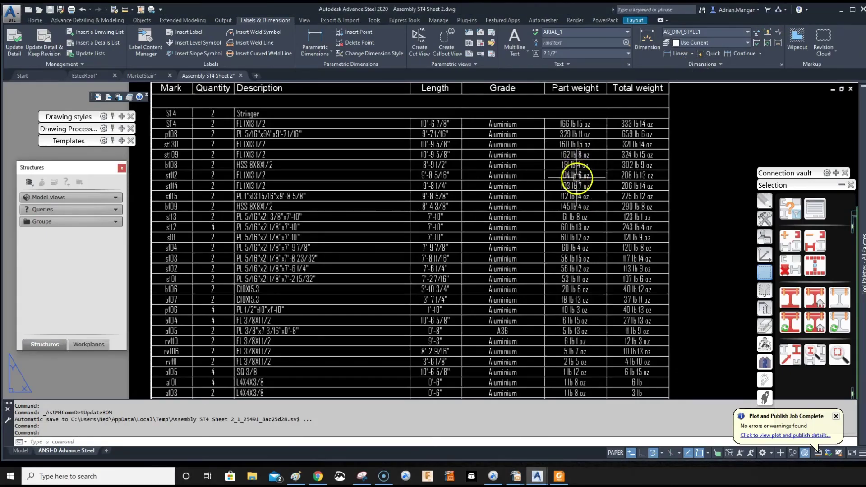
# Step: Examine the quantities, the one-assembly total weight and the overall total at the end of the ST4 BOM
pyautogui.scroll(-4, 586, 252)
pyautogui.scroll(5, 591, 260)
pyautogui.scroll(2, 555, 282)
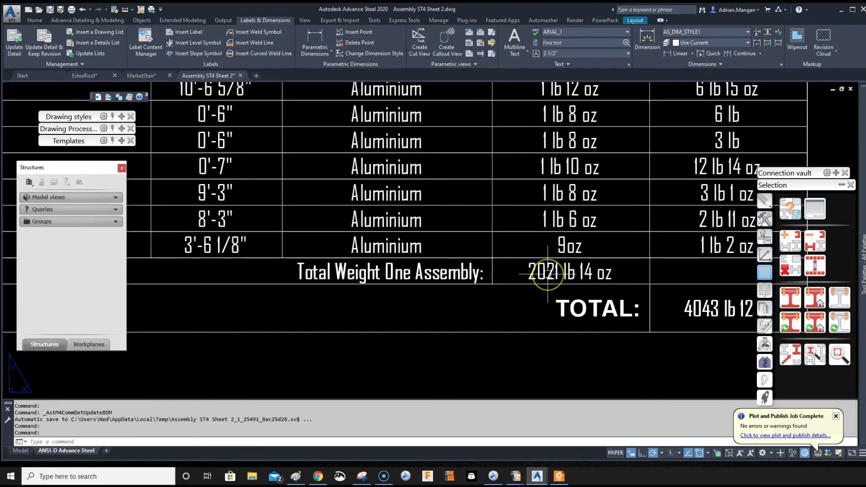
pyautogui.scroll(-2, 548, 273)
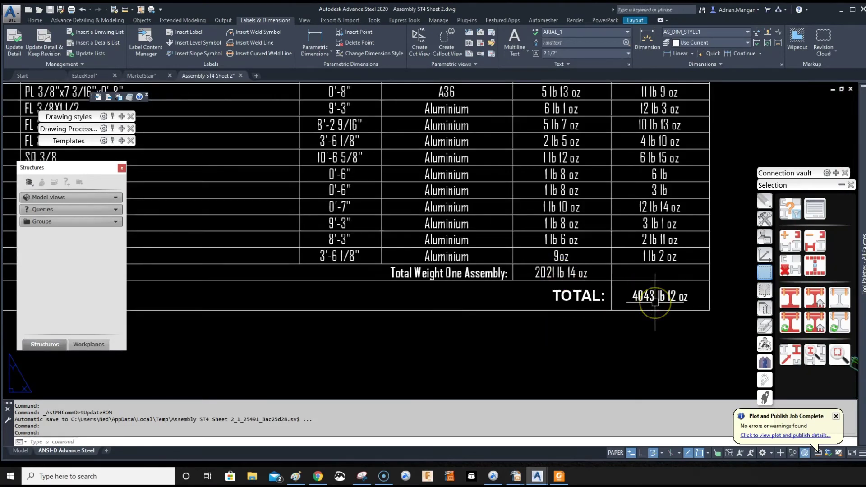
pyautogui.scroll(-2, 582, 281)
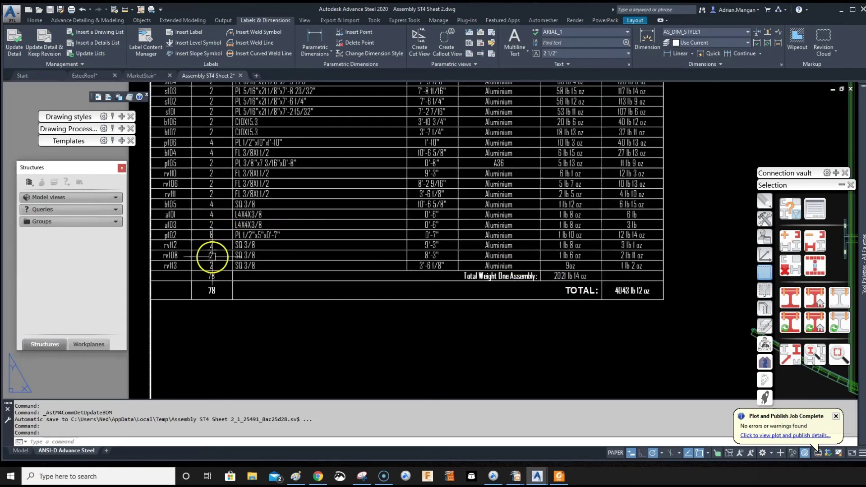
pyautogui.scroll(2, 622, 290)
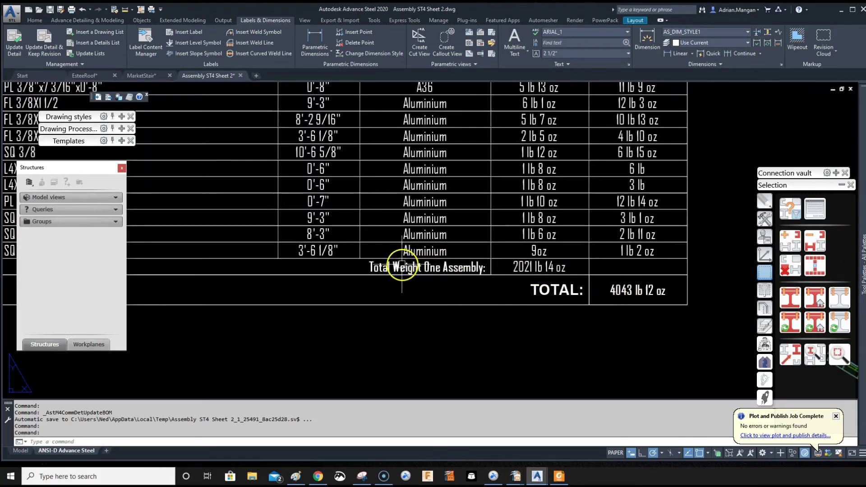
pyautogui.scroll(-3, 632, 252)
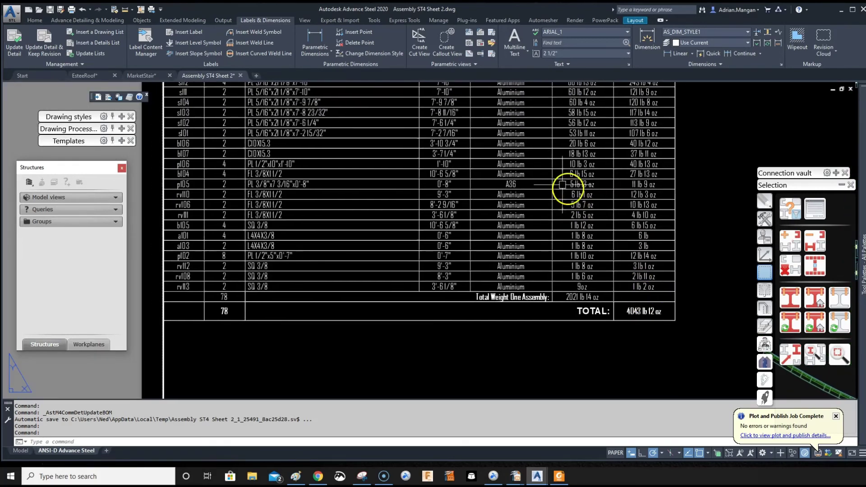
pyautogui.scroll(-3, 518, 226)
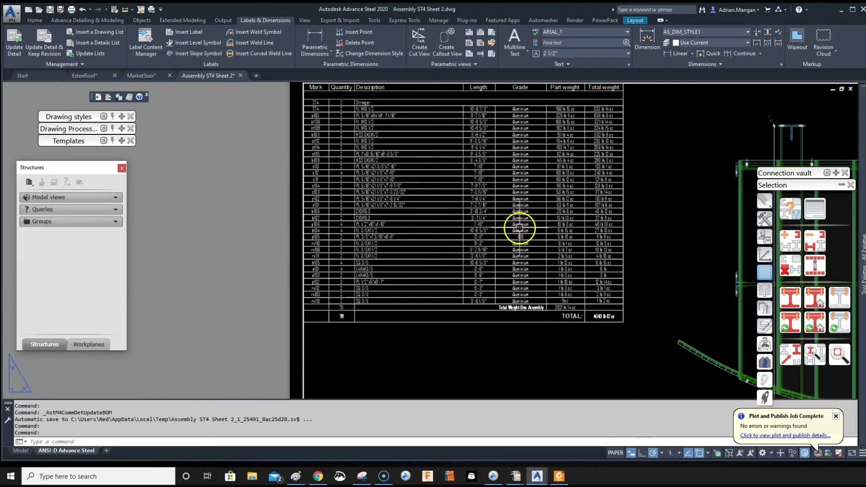
pyautogui.moveTo(421, 125); pyautogui.dragTo(421, 158, button='middle')
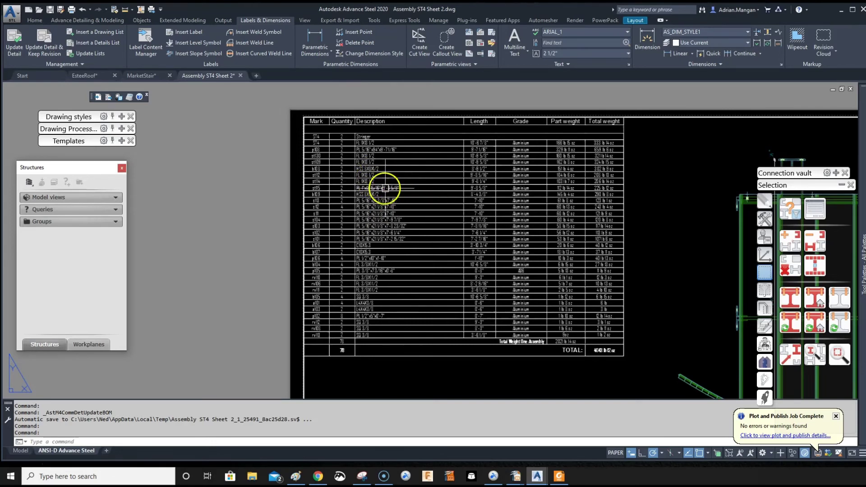
# Step: Inspect the marks and descriptions of the ST4 assembly row and its part rows in the BOM
pyautogui.scroll(2, 333, 139)
pyautogui.scroll(1, 313, 154)
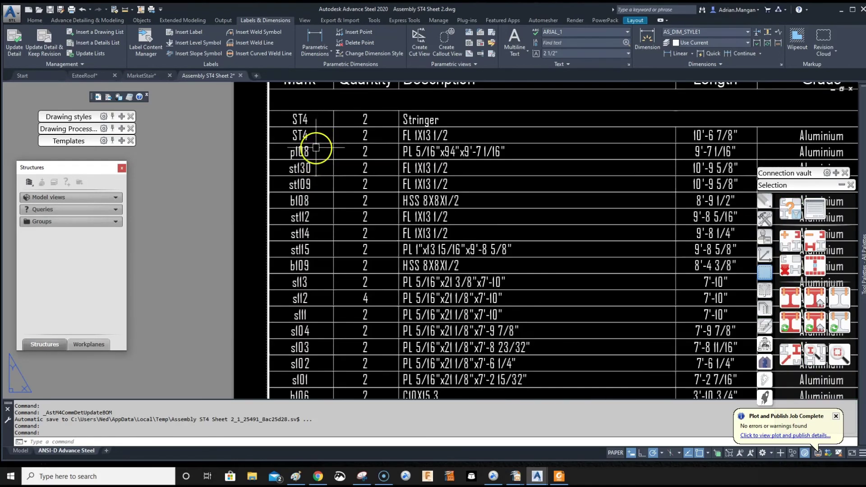
pyautogui.click(303, 136)
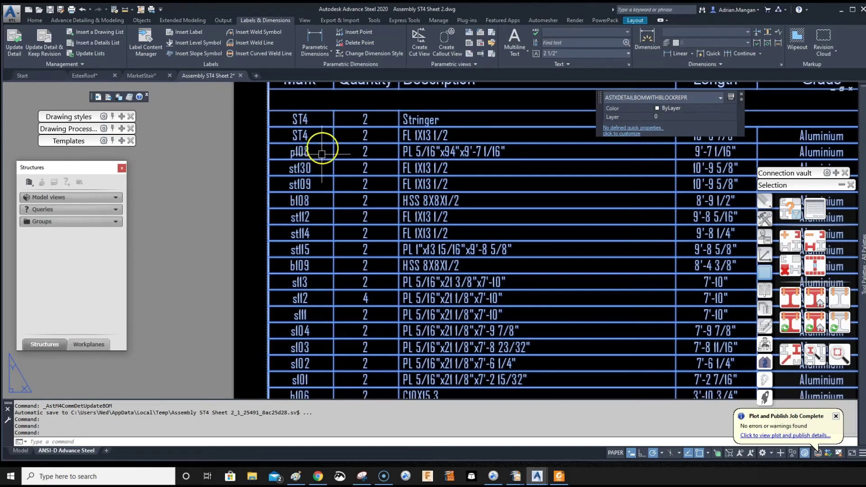
pyautogui.moveTo(300, 131); pyautogui.dragTo(296, 178, button='middle')
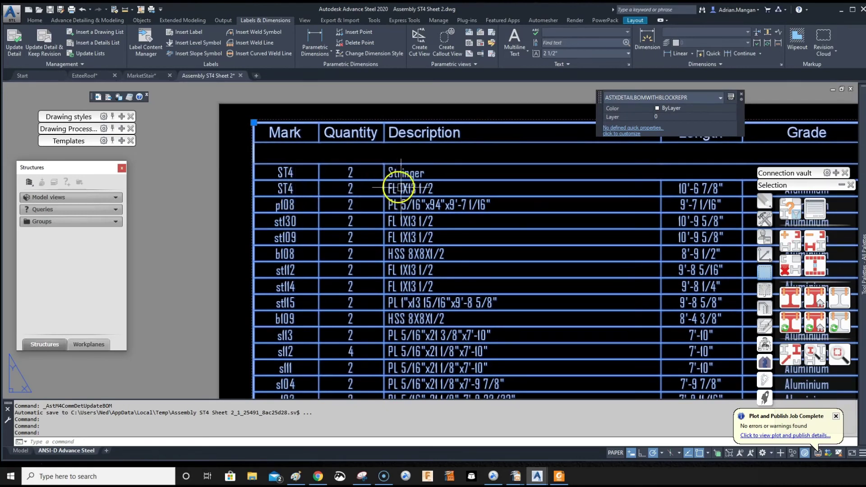
pyautogui.press('Escape')
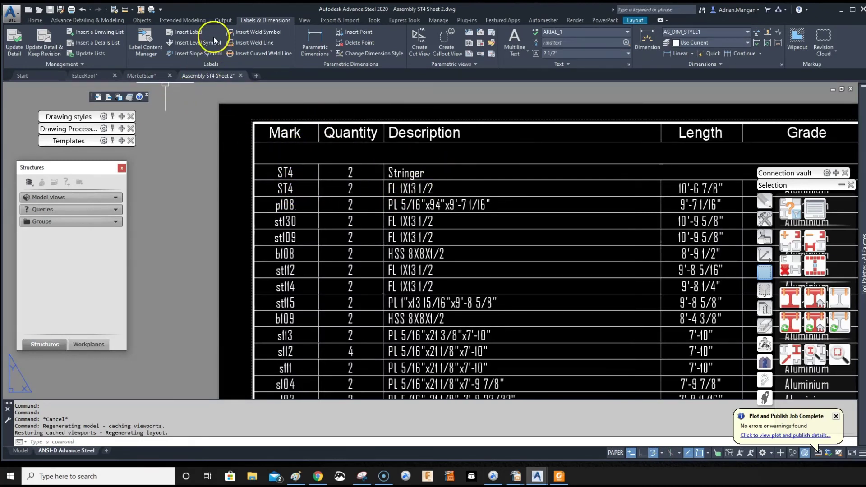
# Step: Open the BOM template Drawing - Structured list_AA.dwg for editing and locate the part row's mark cell
pyautogui.click(220, 21)
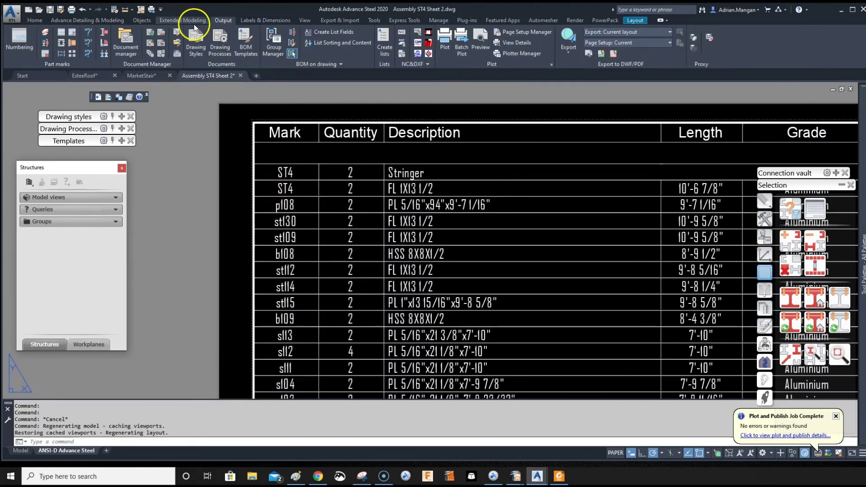
pyautogui.click(177, 44)
pyautogui.scroll(-3, 396, 251)
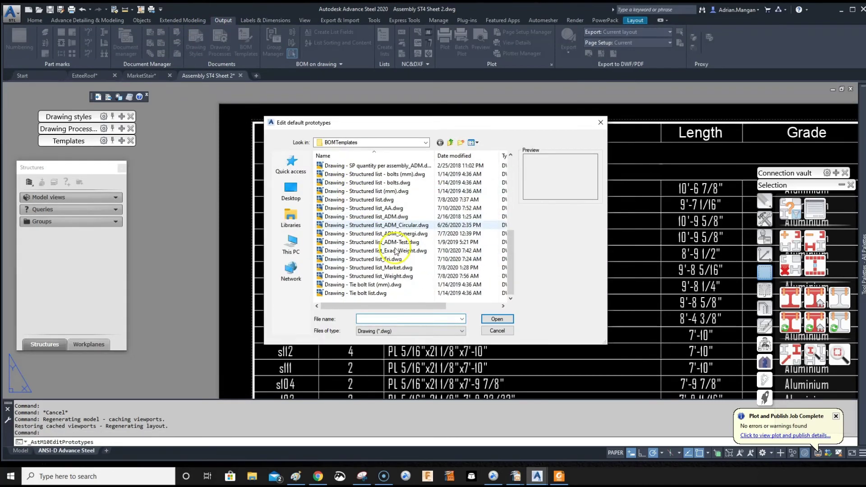
pyautogui.doubleClick(397, 209)
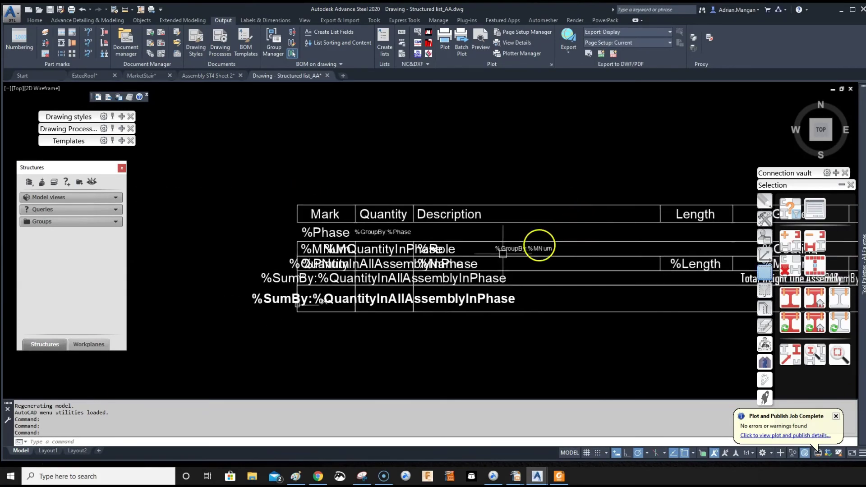
pyautogui.scroll(2, 325, 248)
pyautogui.scroll(4, 302, 267)
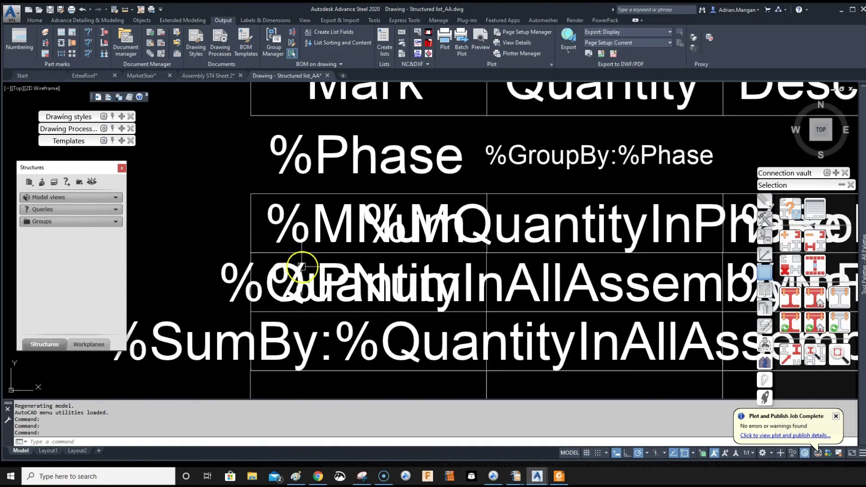
# Step: Open only the part row's %PNum mark text for editing and set the text editor's zoom to 25%
pyautogui.click(318, 258)
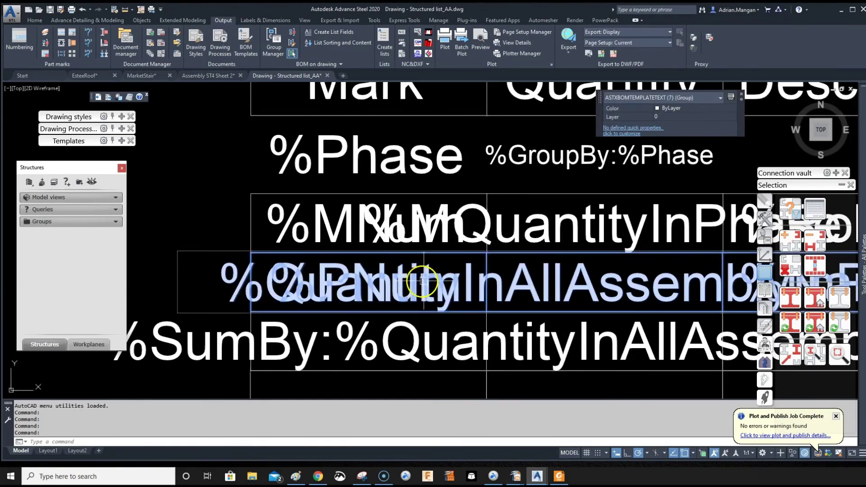
pyautogui.press('Escape')
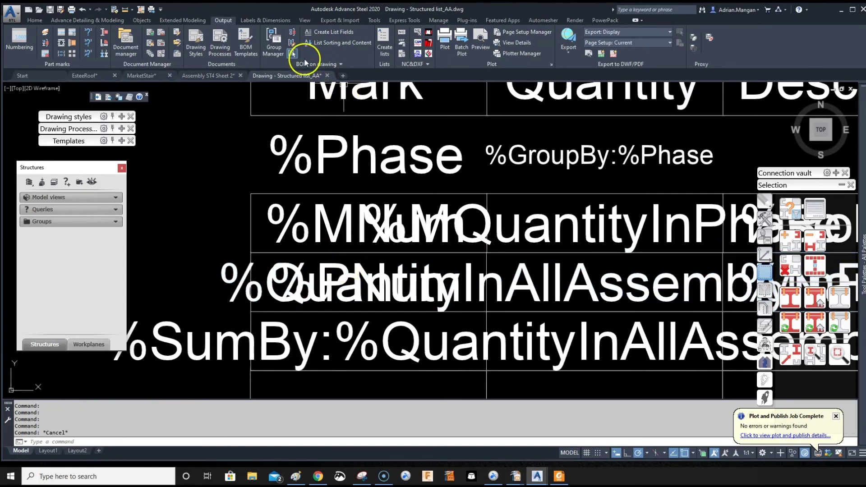
pyautogui.click(327, 261)
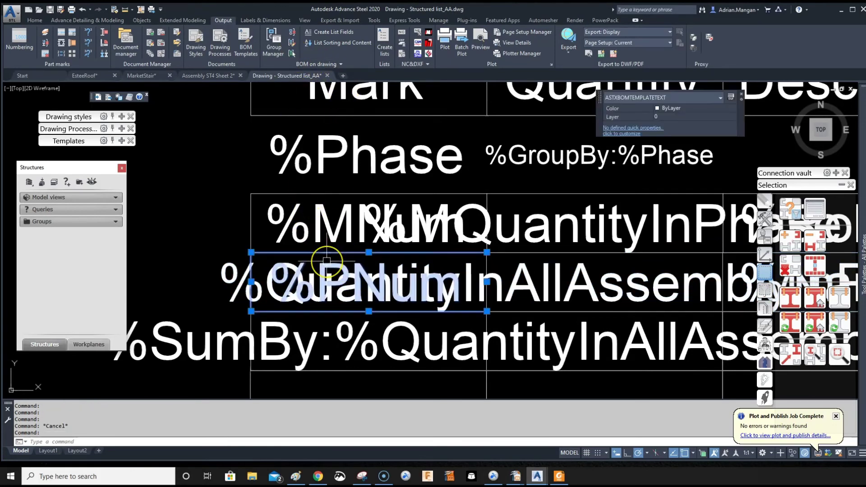
pyautogui.doubleClick(326, 261)
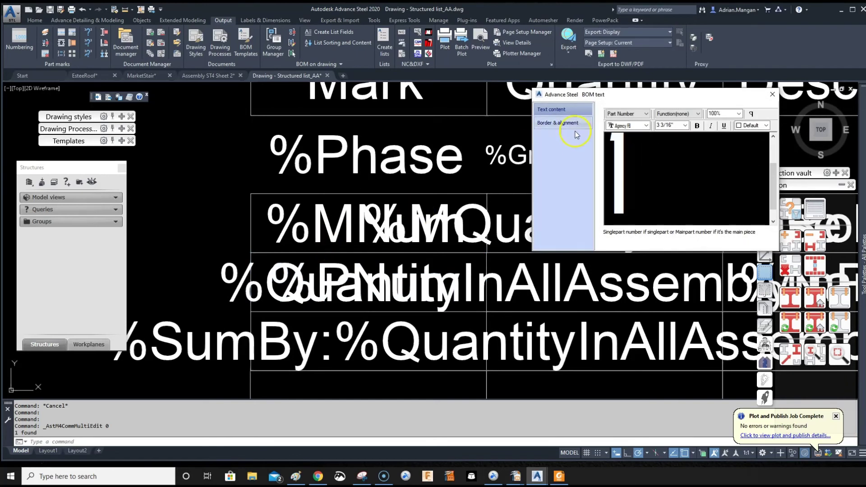
pyautogui.click(656, 155)
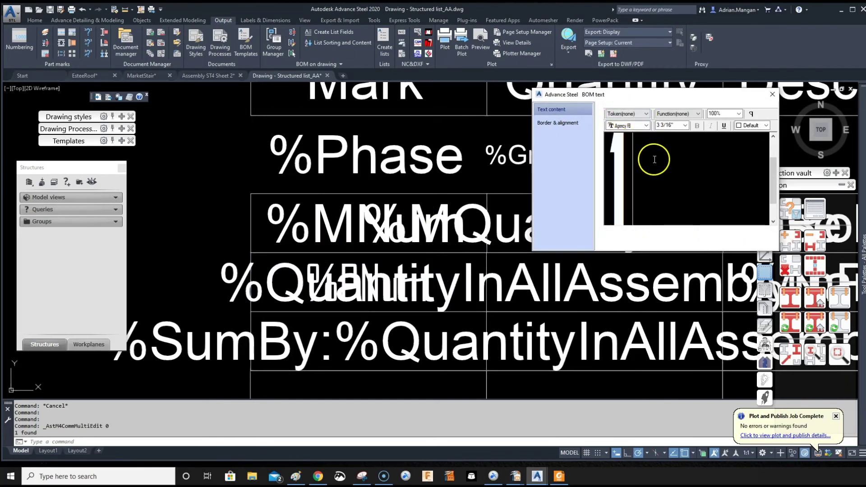
pyautogui.click(738, 114)
pyautogui.click(714, 128)
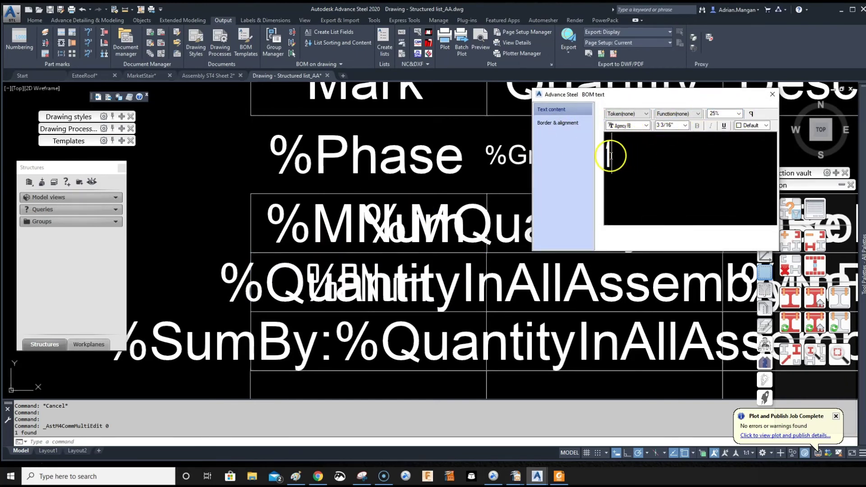
# Step: Replace the Part Number token in the mark text with the Single Part Number token and close the text editor
pyautogui.click(608, 158)
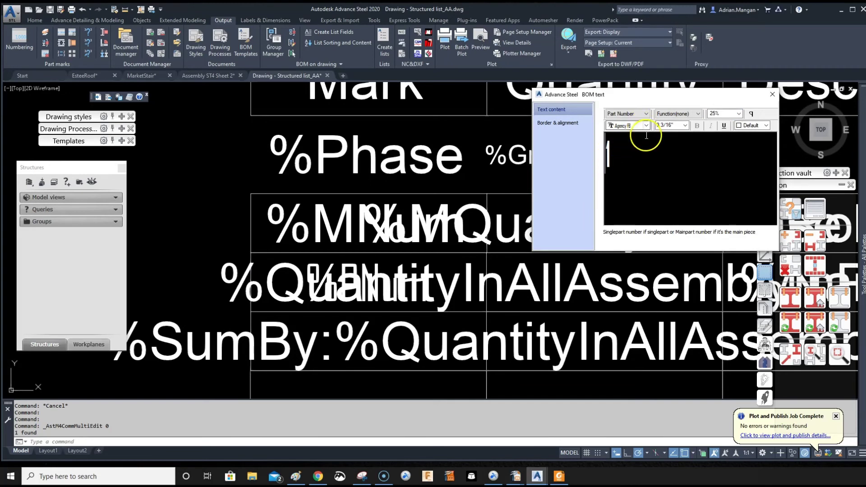
pyautogui.click(634, 154)
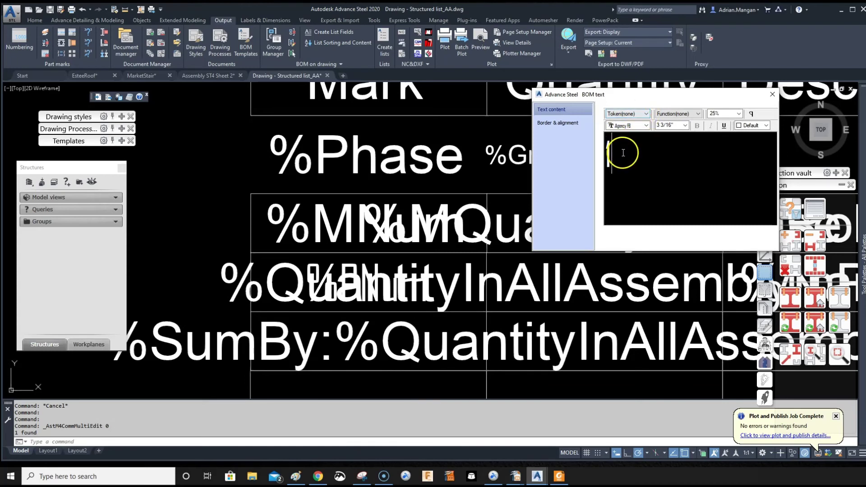
pyautogui.click(649, 117)
pyautogui.moveTo(693, 161); pyautogui.dragTo(693, 251)
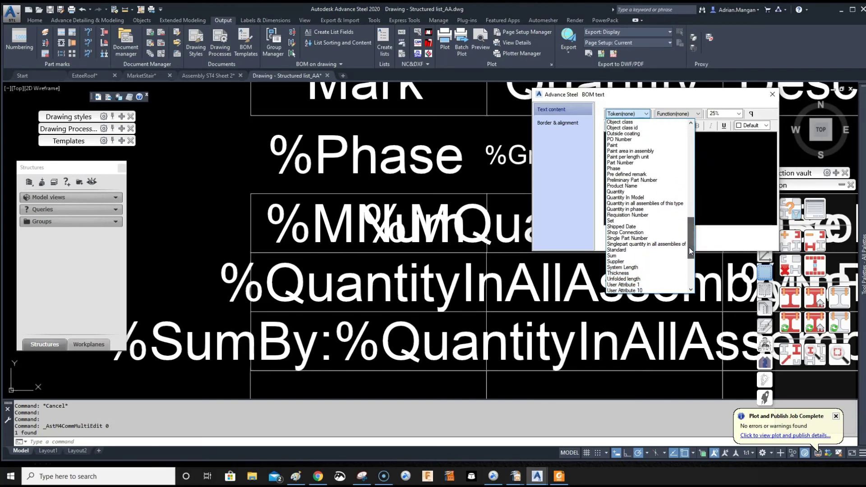
pyautogui.click(641, 238)
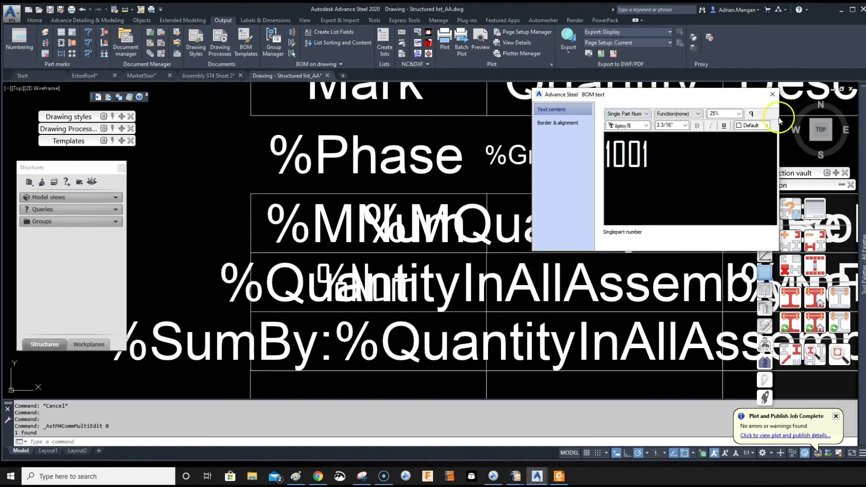
pyautogui.click(772, 95)
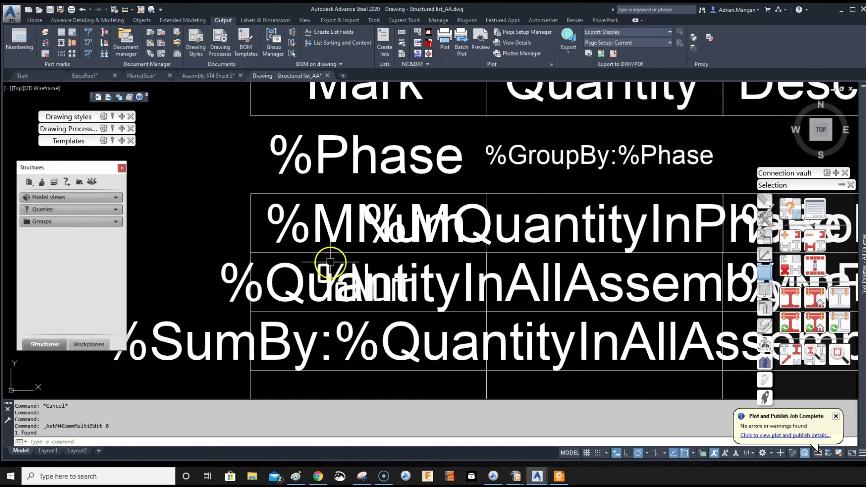
pyautogui.click(347, 265)
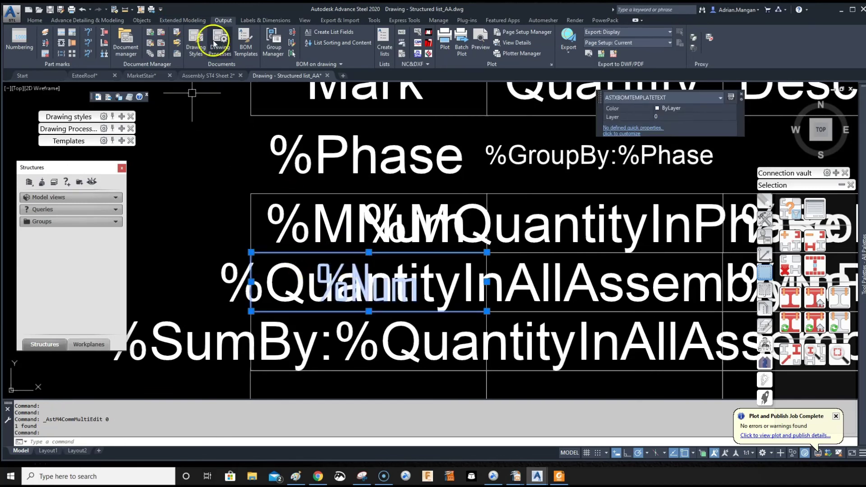
pyautogui.click(292, 44)
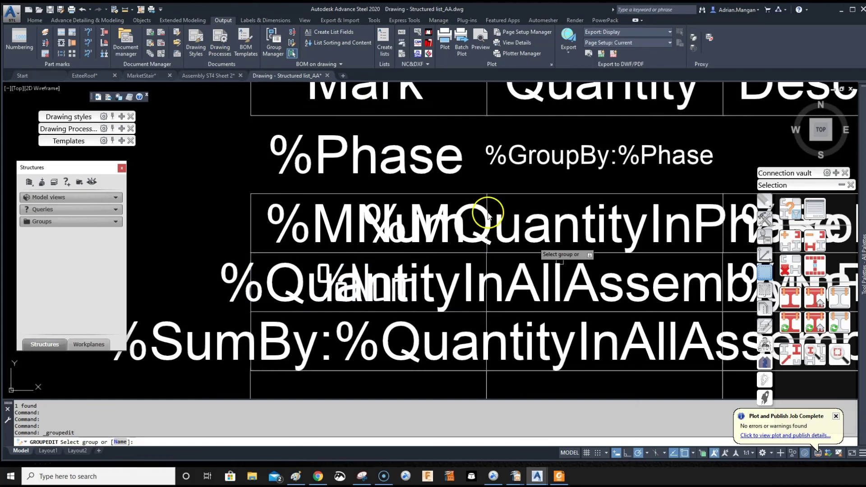
pyautogui.click(571, 289)
pyautogui.click(602, 315)
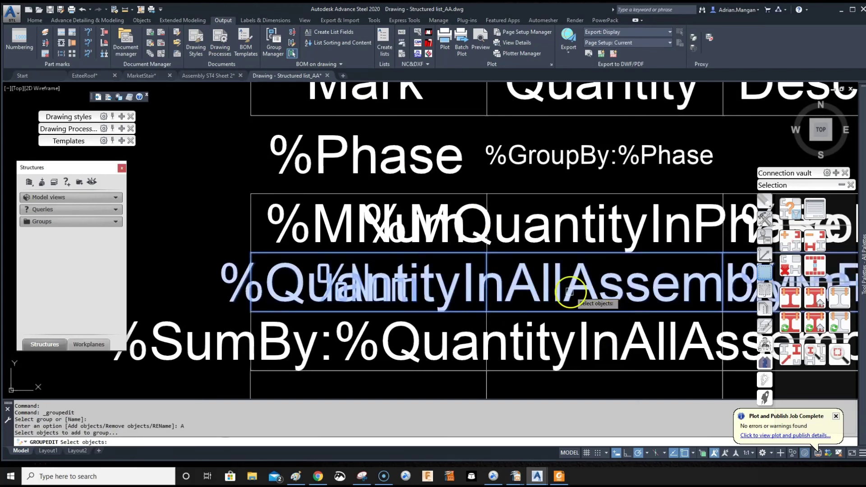
pyautogui.click(368, 265)
pyautogui.click(367, 265)
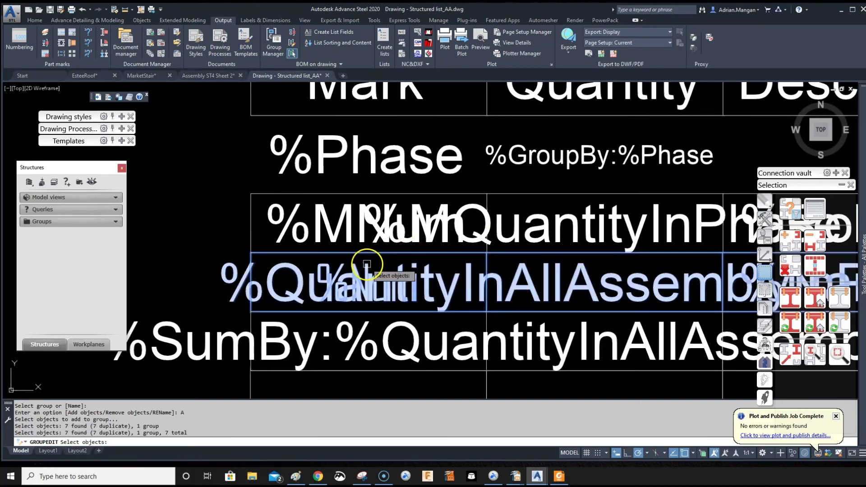
pyautogui.click(357, 265)
pyautogui.press('Escape')
pyautogui.press('Escape')
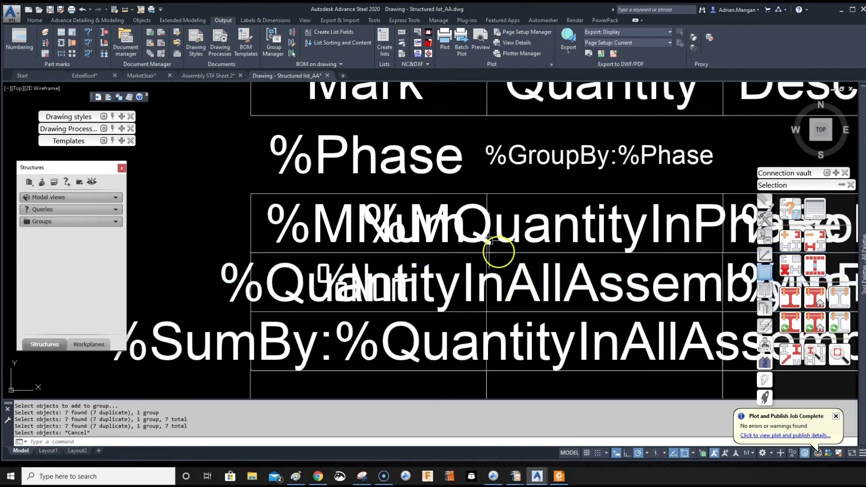
# Step: Add the edited %Num mark text to the part row's group and check the row's cells by selecting them
pyautogui.click(292, 44)
pyautogui.click(591, 290)
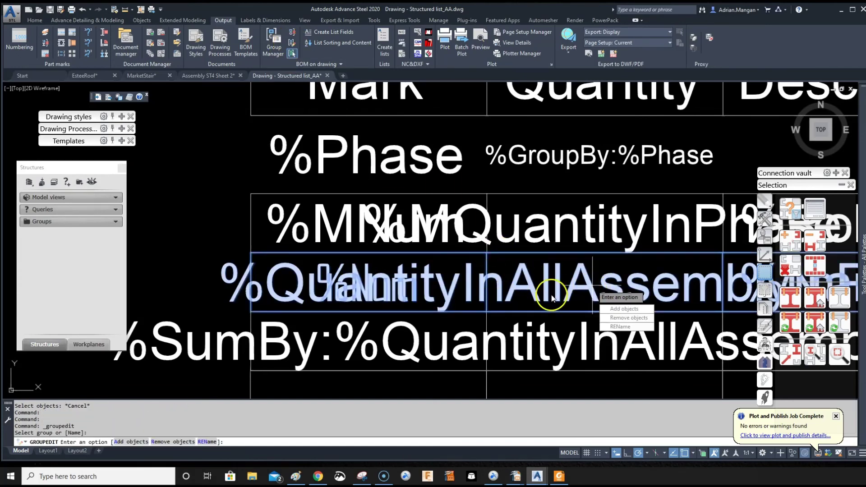
pyautogui.click(624, 309)
pyautogui.click(365, 262)
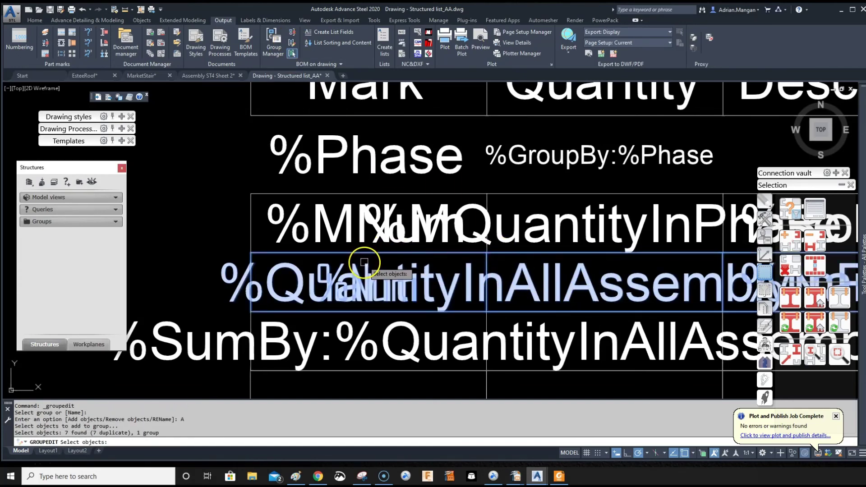
pyautogui.press('Return')
pyautogui.scroll(-3, 364, 261)
pyautogui.click(505, 283)
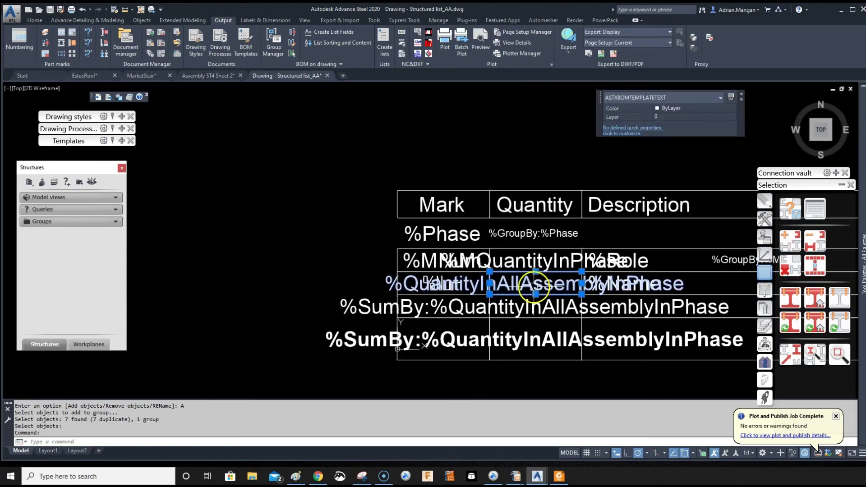
pyautogui.click(608, 289)
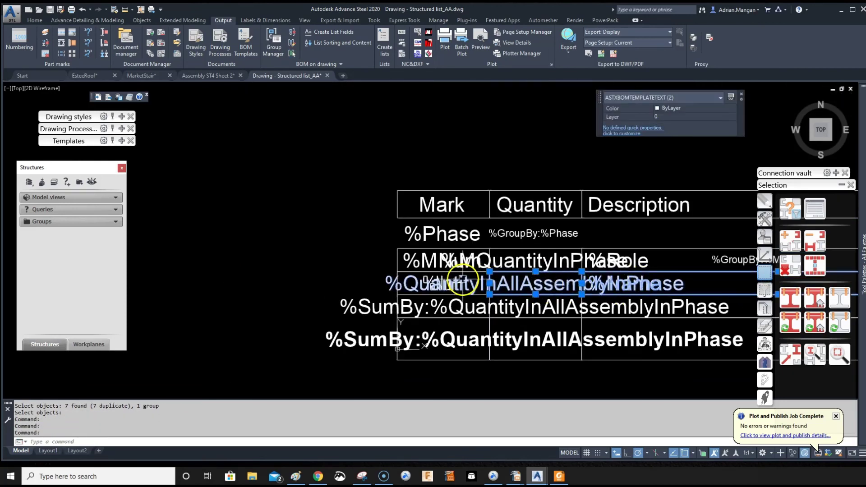
# Step: Check that the part row selects as one group and close the BOM template drawing, saving its changes
pyautogui.press('Escape')
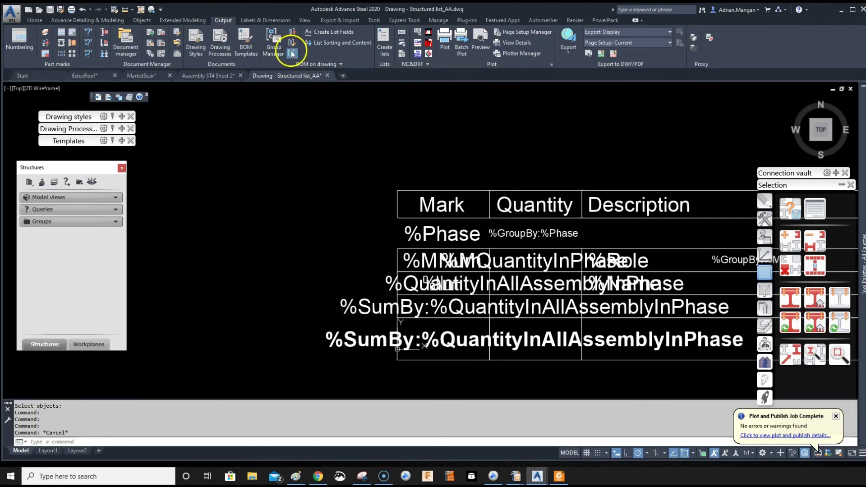
pyautogui.click(454, 279)
pyautogui.scroll(3, 454, 279)
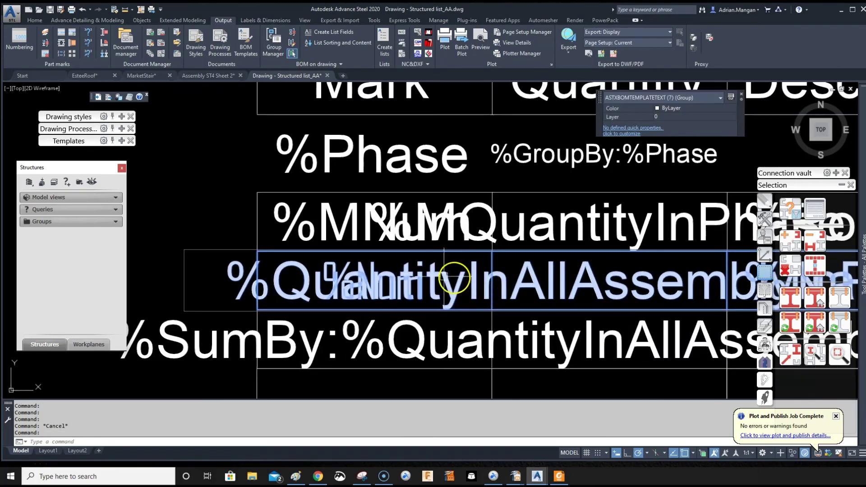
pyautogui.scroll(-5, 406, 261)
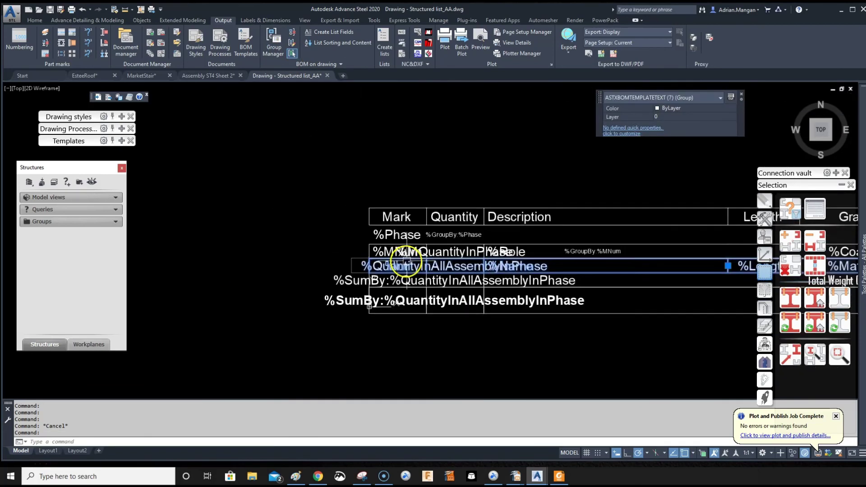
pyautogui.press('Escape')
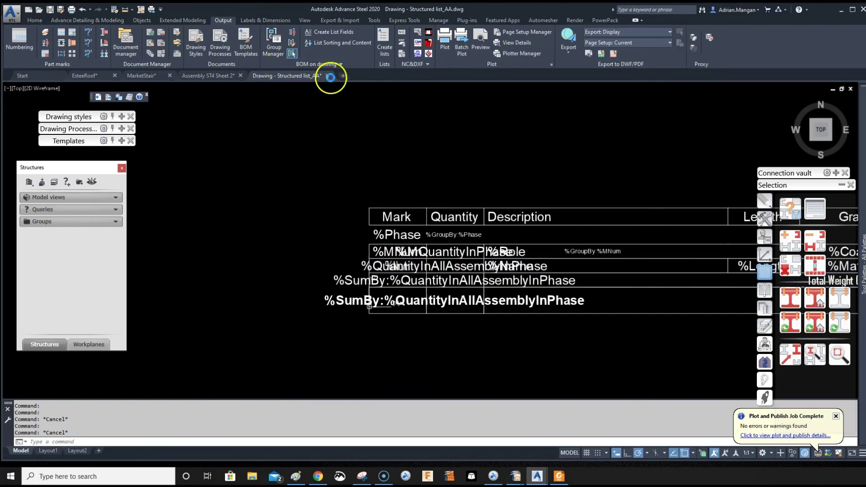
pyautogui.click(329, 76)
pyautogui.click(424, 256)
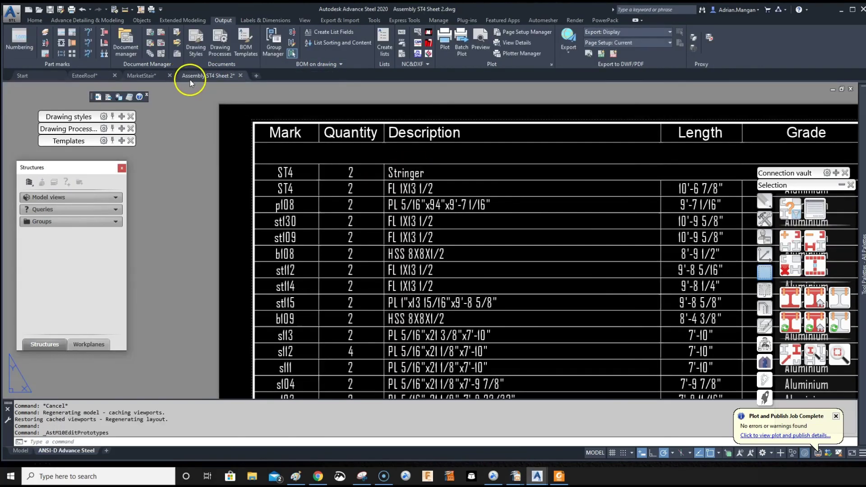
# Step: Reapply the Drawing - Structured list_AA.dwg template to the ST4 sheet's BOM and update the lists
pyautogui.click(444, 214)
pyautogui.doubleClick(439, 206)
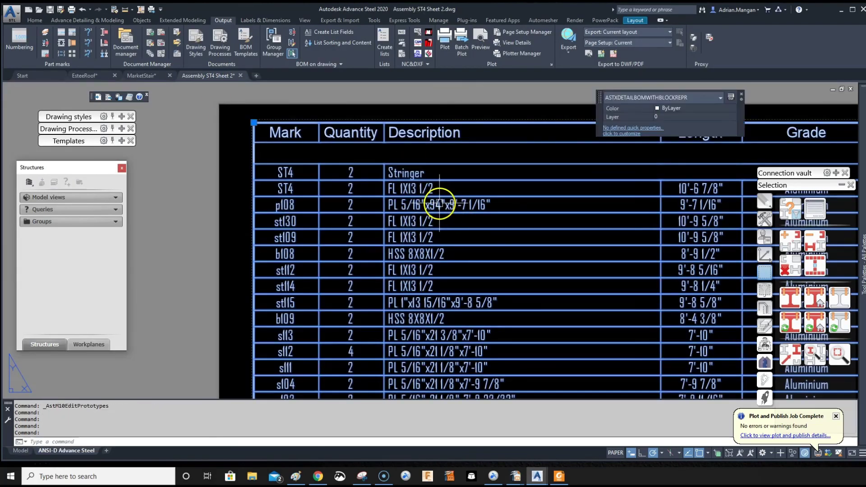
pyautogui.click(547, 123)
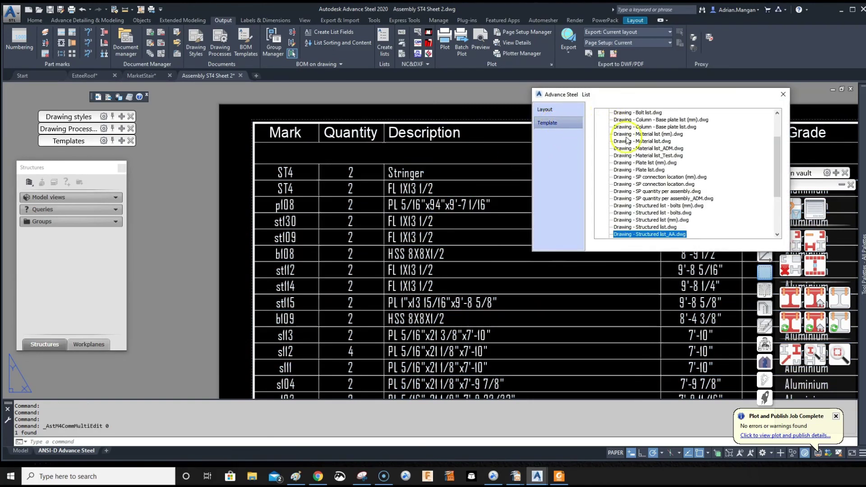
pyautogui.click(653, 227)
pyautogui.click(650, 234)
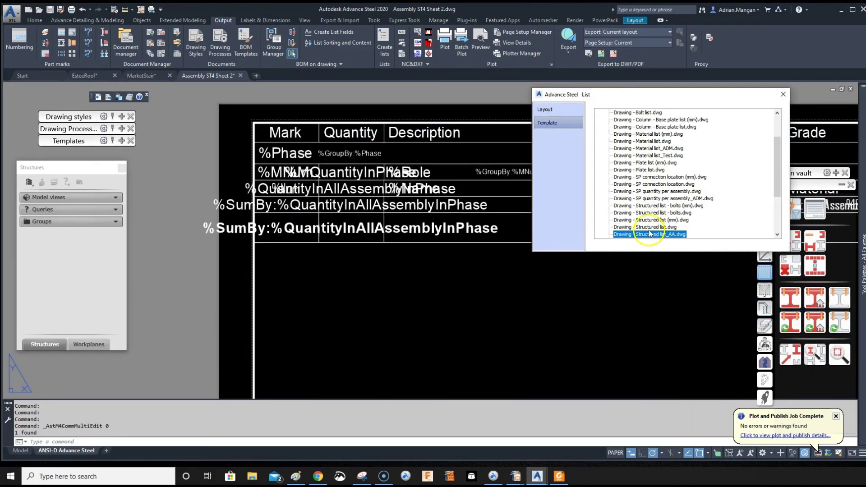
pyautogui.click(783, 94)
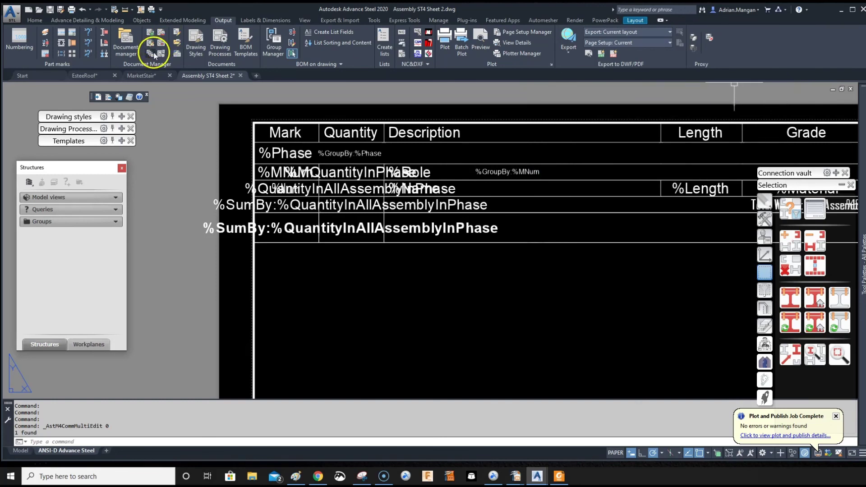
pyautogui.click(249, 22)
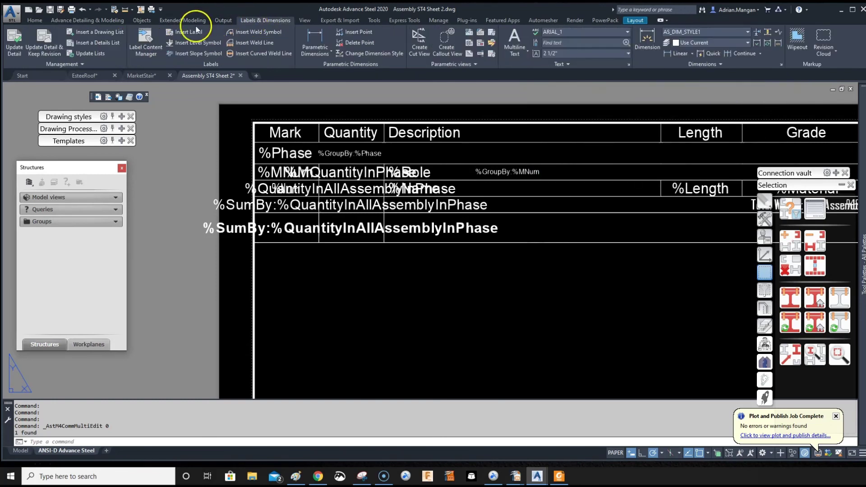
pyautogui.click(102, 45)
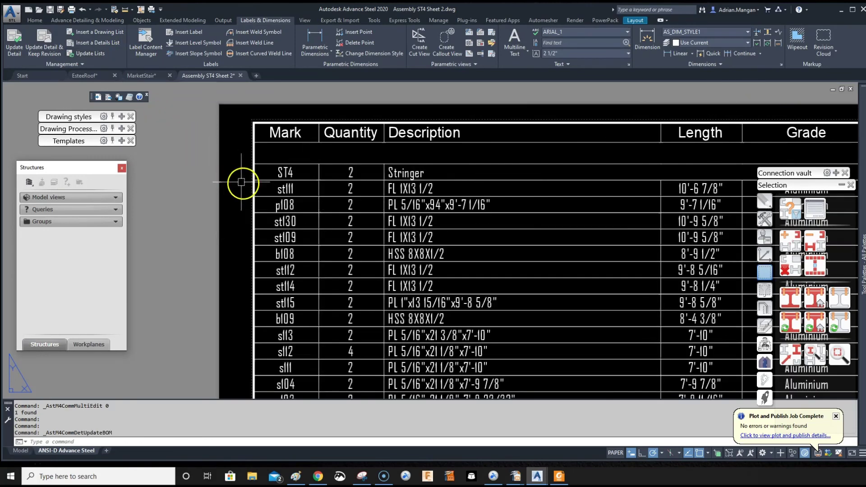
# Step: Examine the updated BOM on the ST4 sheet, from the part marks in the Mark column down to the weight total rows
pyautogui.click(292, 194)
pyautogui.scroll(5, 291, 191)
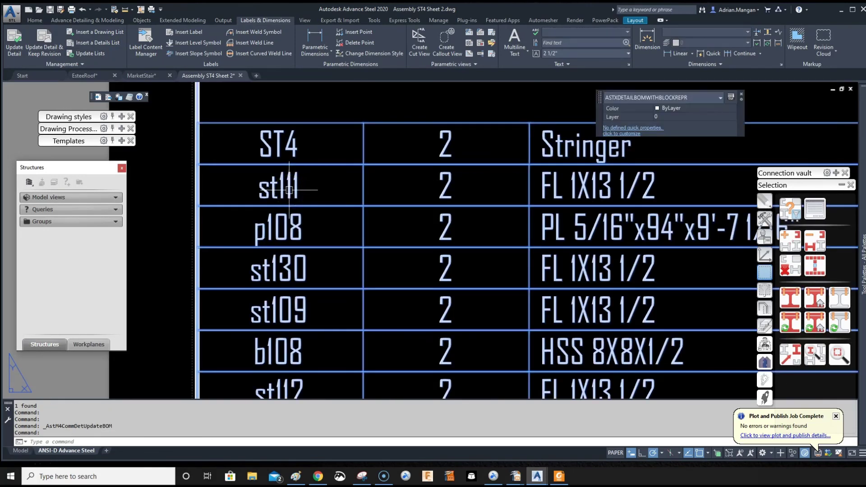
pyautogui.scroll(-2, 298, 201)
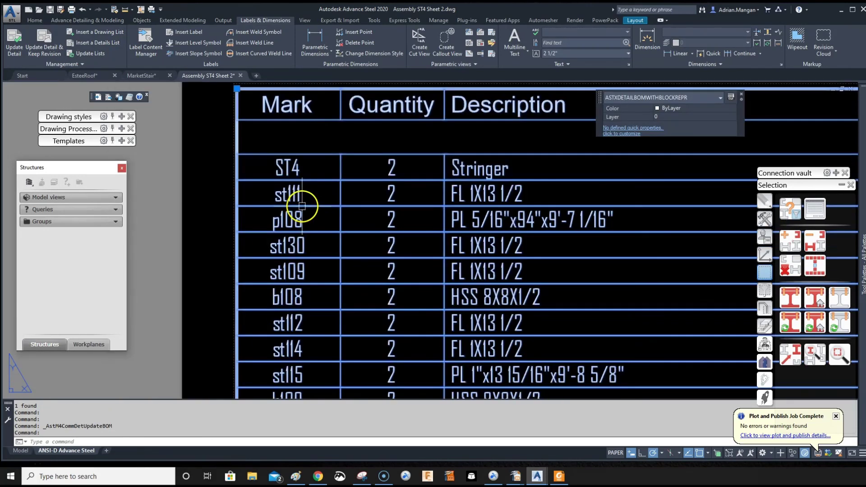
pyautogui.click(341, 222)
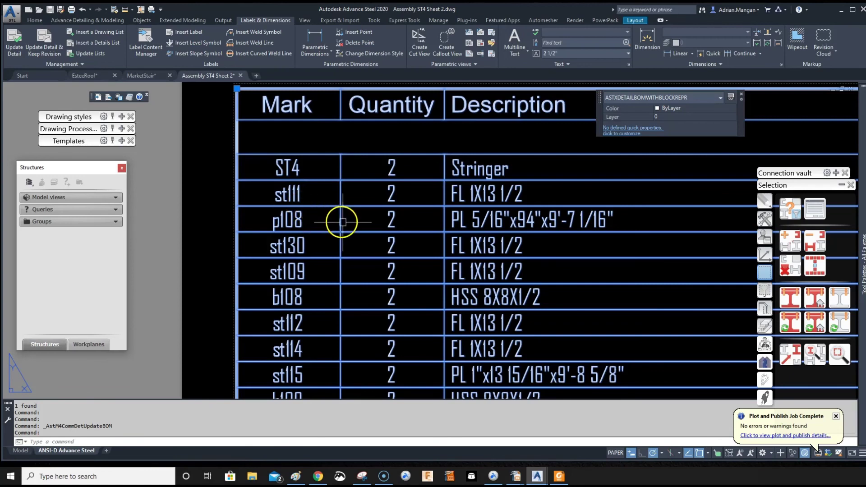
pyautogui.scroll(-2, 364, 228)
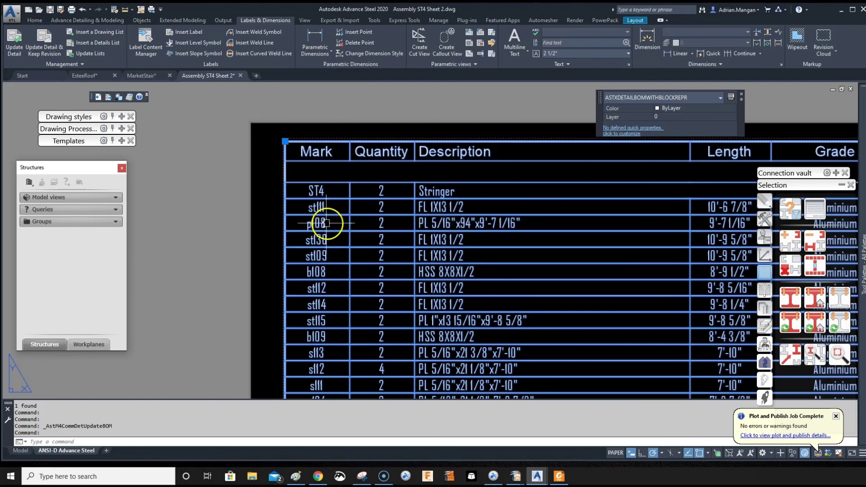
pyautogui.scroll(2, 315, 223)
pyautogui.scroll(2, 316, 251)
pyautogui.scroll(-2, 526, 222)
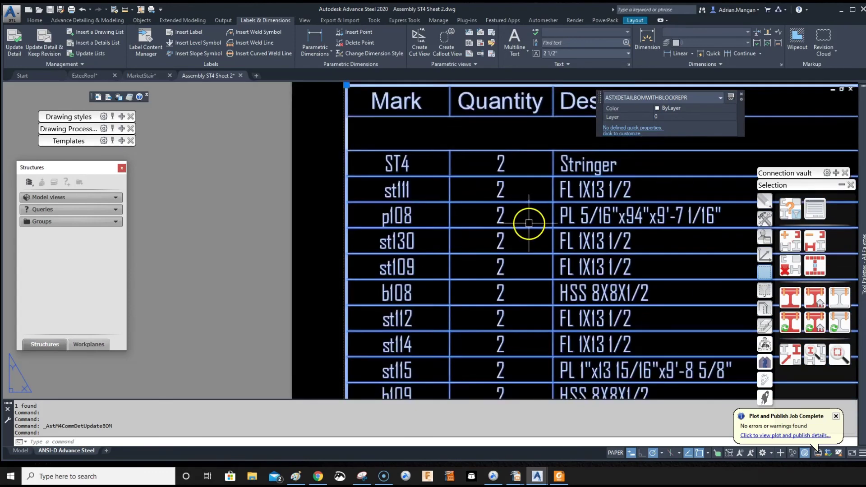
pyautogui.scroll(-2, 479, 227)
pyautogui.moveTo(480, 227); pyautogui.dragTo(431, 234, button='middle')
pyautogui.scroll(-2, 352, 203)
pyautogui.scroll(-2, 377, 194)
pyautogui.moveTo(377, 194); pyautogui.dragTo(381, 126, button='middle')
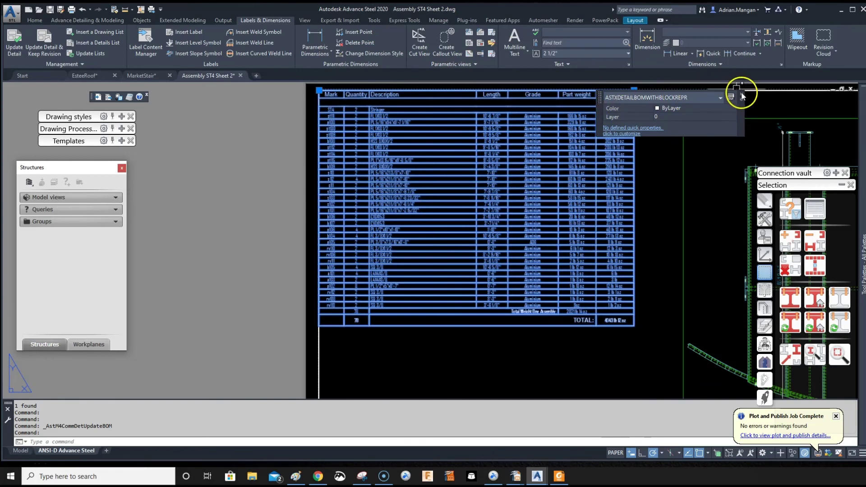
pyautogui.press('Escape')
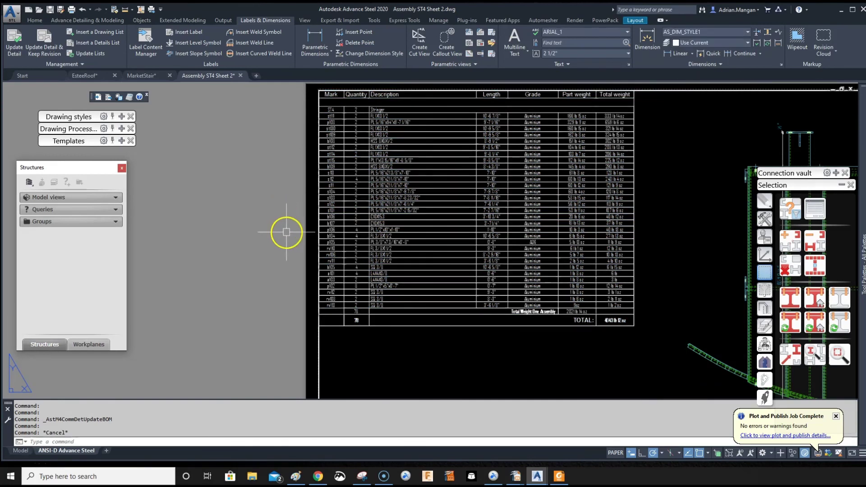
pyautogui.moveTo(407, 219); pyautogui.dragTo(373, 266, button='middle')
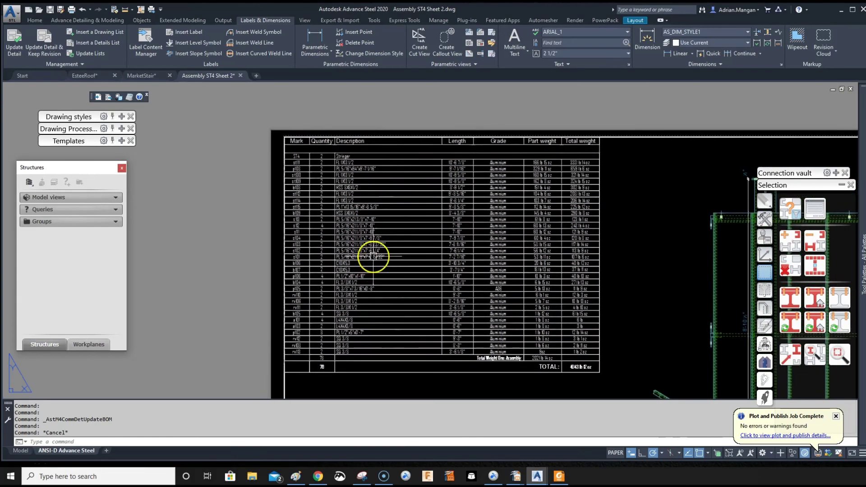